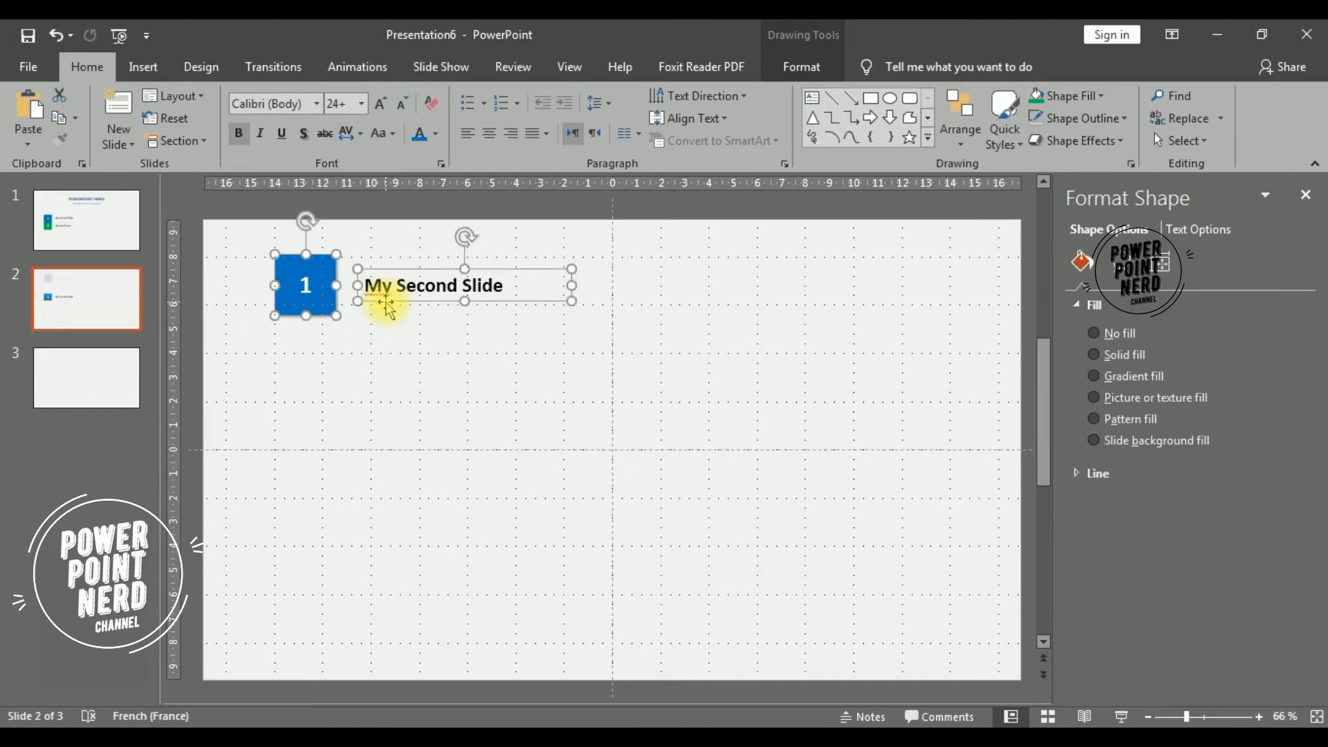
Step: Copy the green square 2 and its "My Third Slide" label from slide 1 to slide 3 and move them near the top
left_click(87, 221)
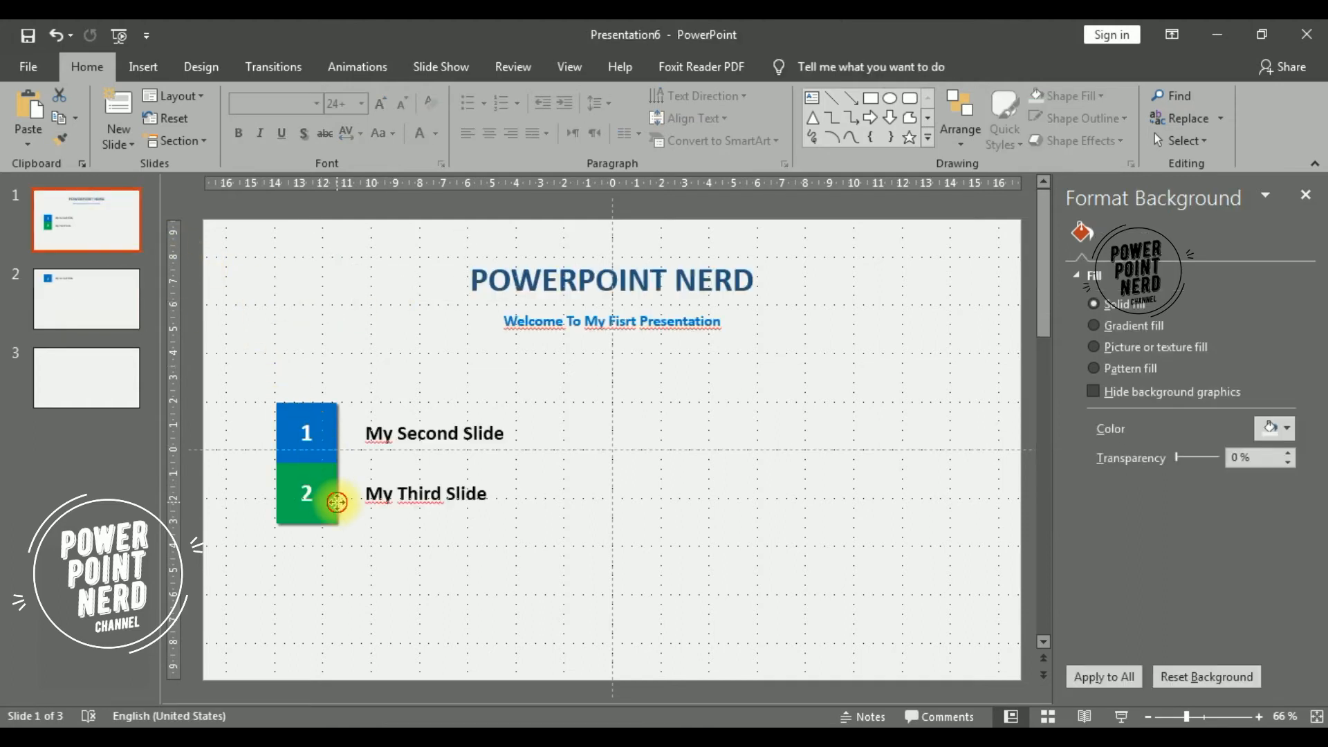
left_click(335, 504)
left_click(416, 511, "shift")
key("ctrl+c")
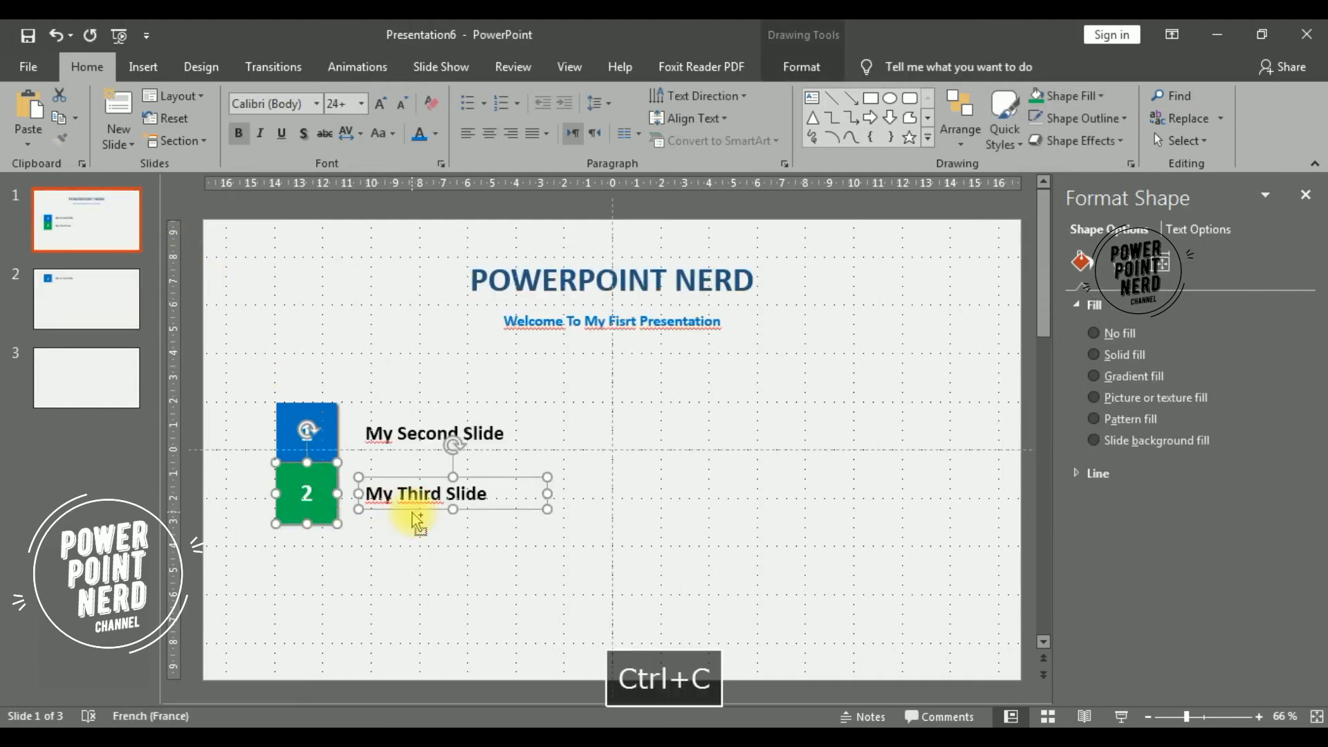
left_click(107, 377)
key("ctrl+v")
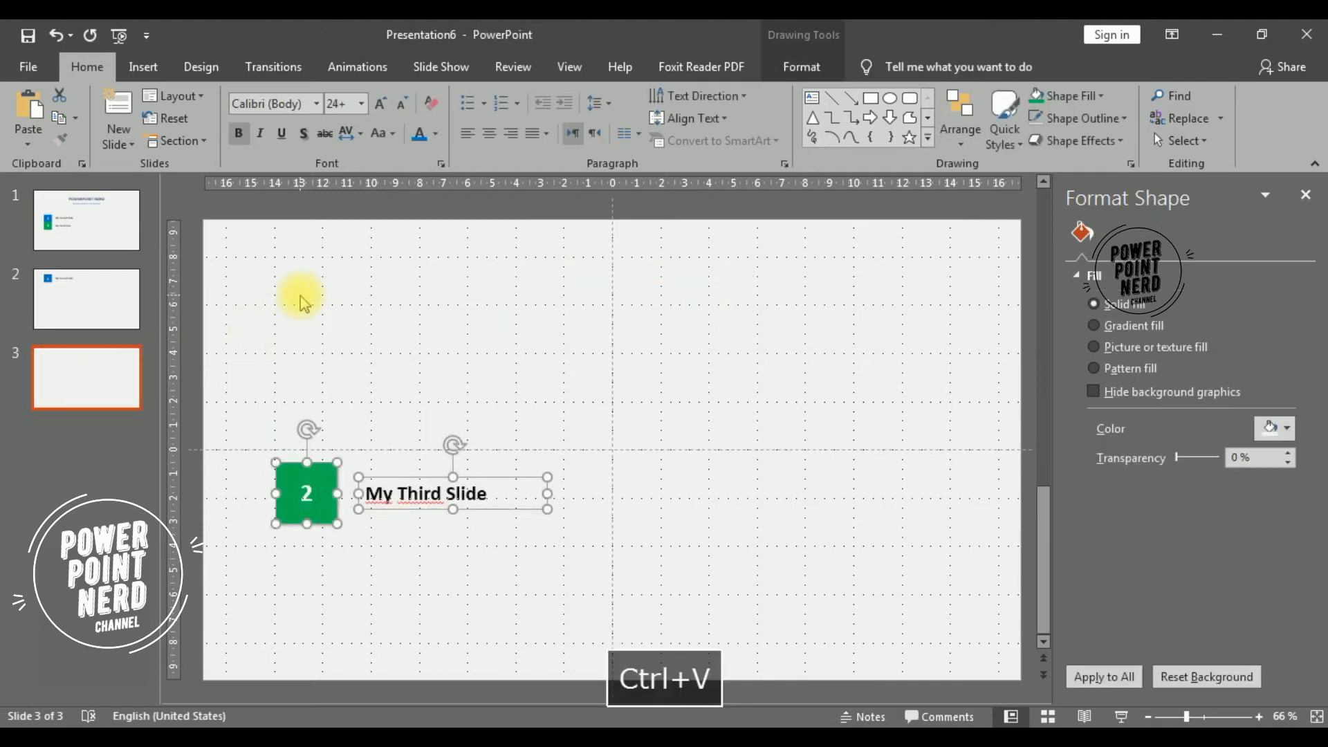
left_click_drag(384, 477, 383, 270)
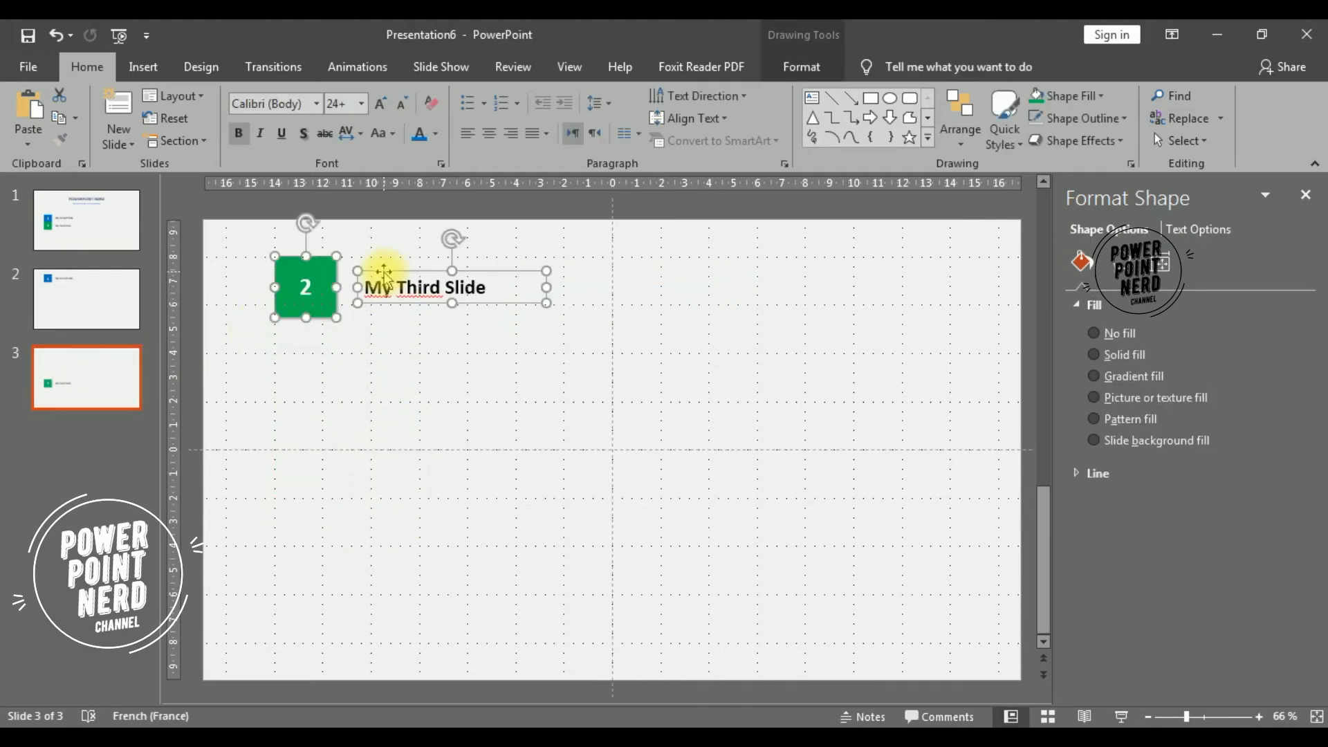
Step: Apply the Push transition to slide 2
left_click(82, 234)
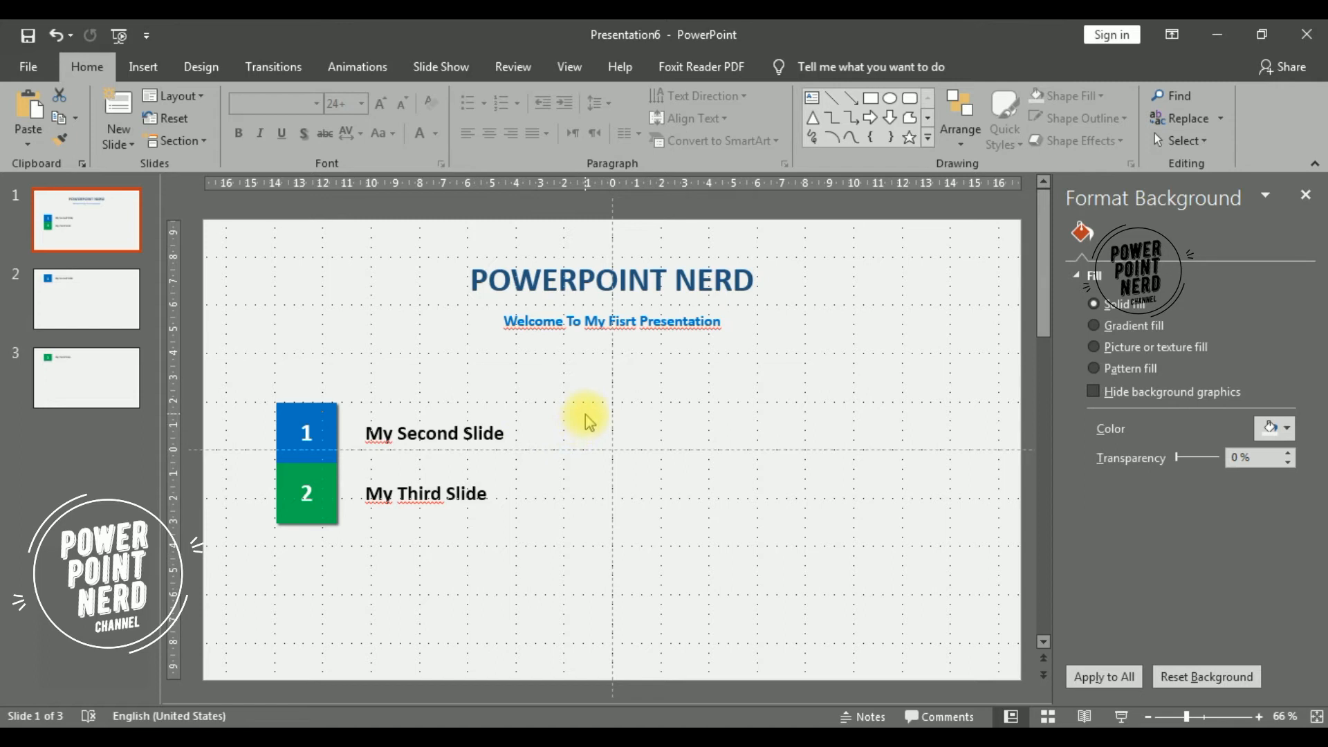
left_click(284, 66)
left_click(124, 297)
left_click(269, 116)
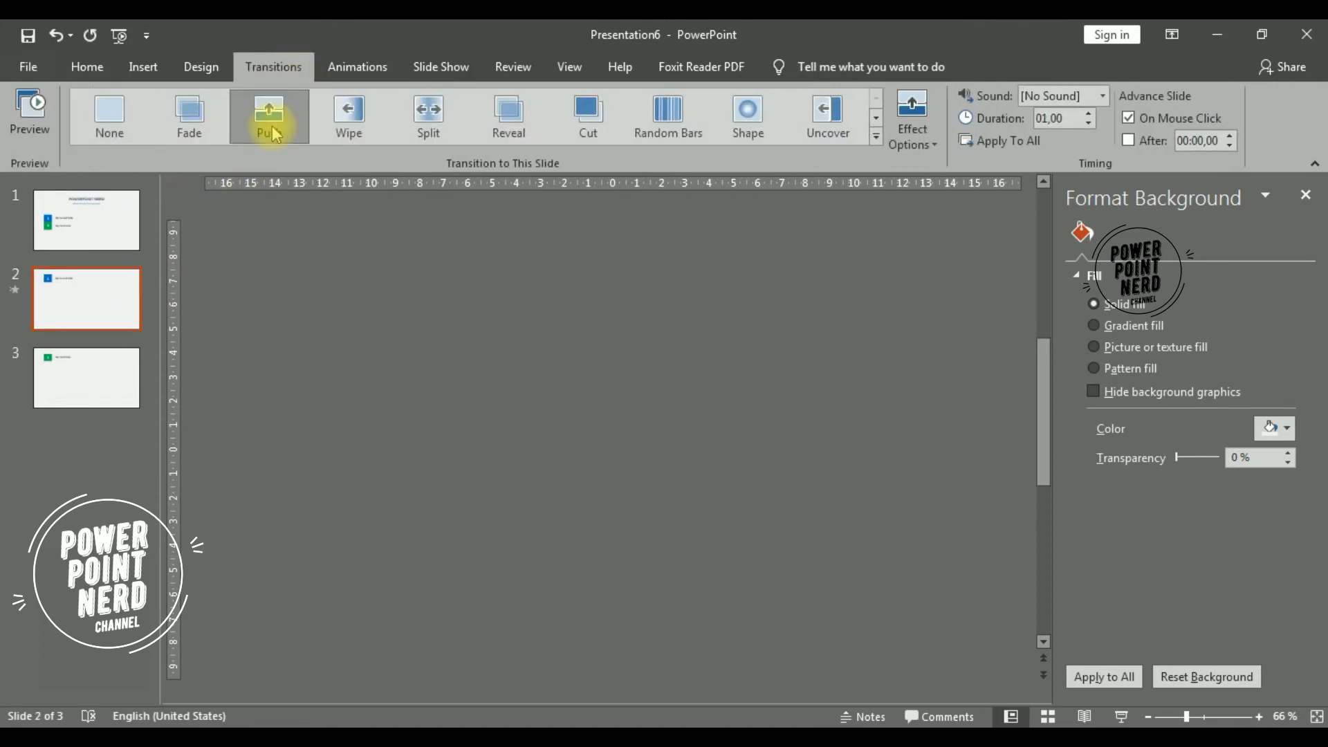
Step: Apply the Push transition to slide 3 and make it enter from the left
left_click(109, 362)
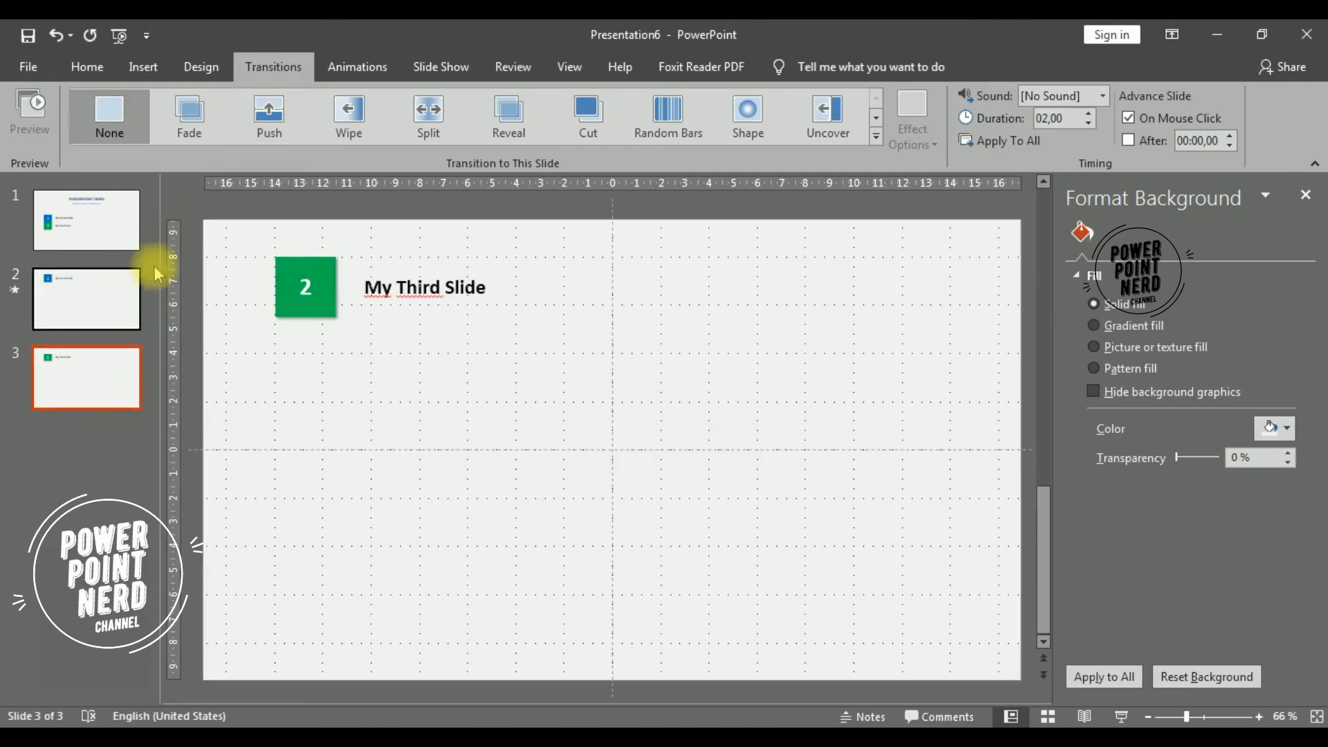
left_click(262, 123)
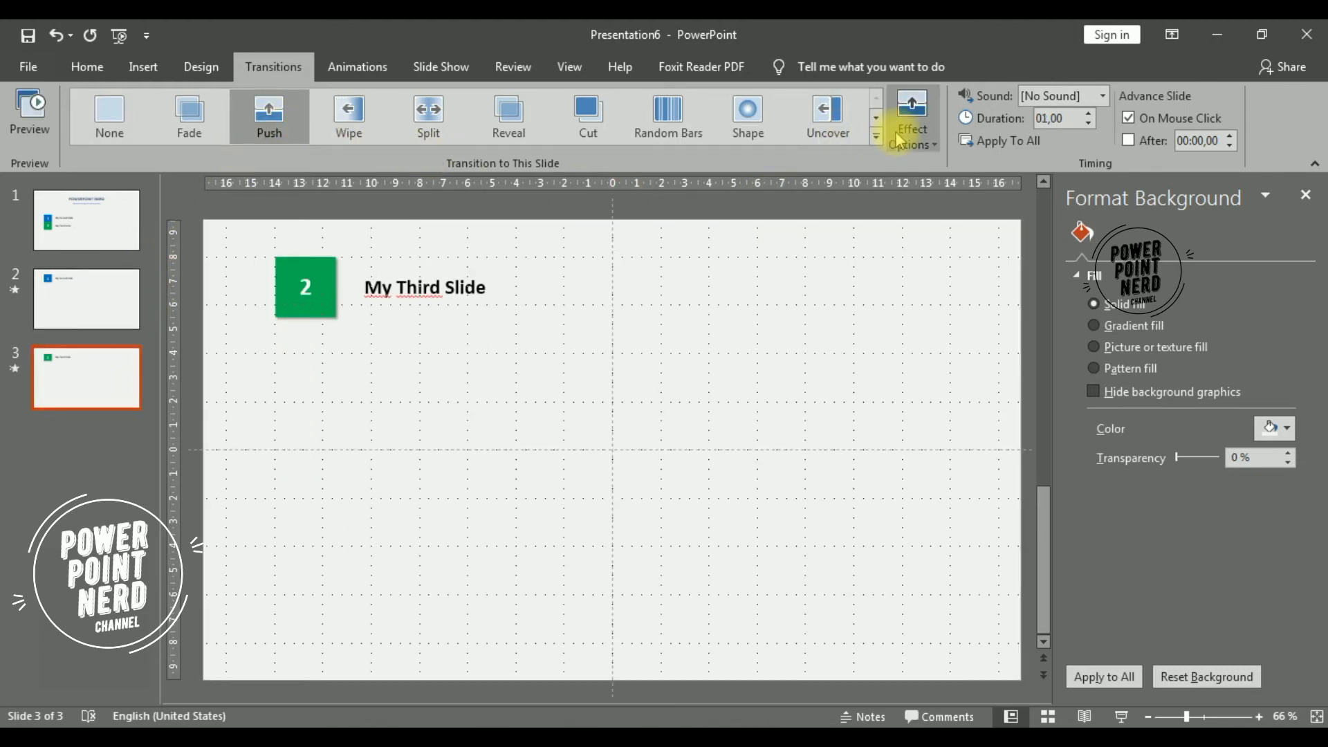
left_click(912, 119)
left_click(907, 217)
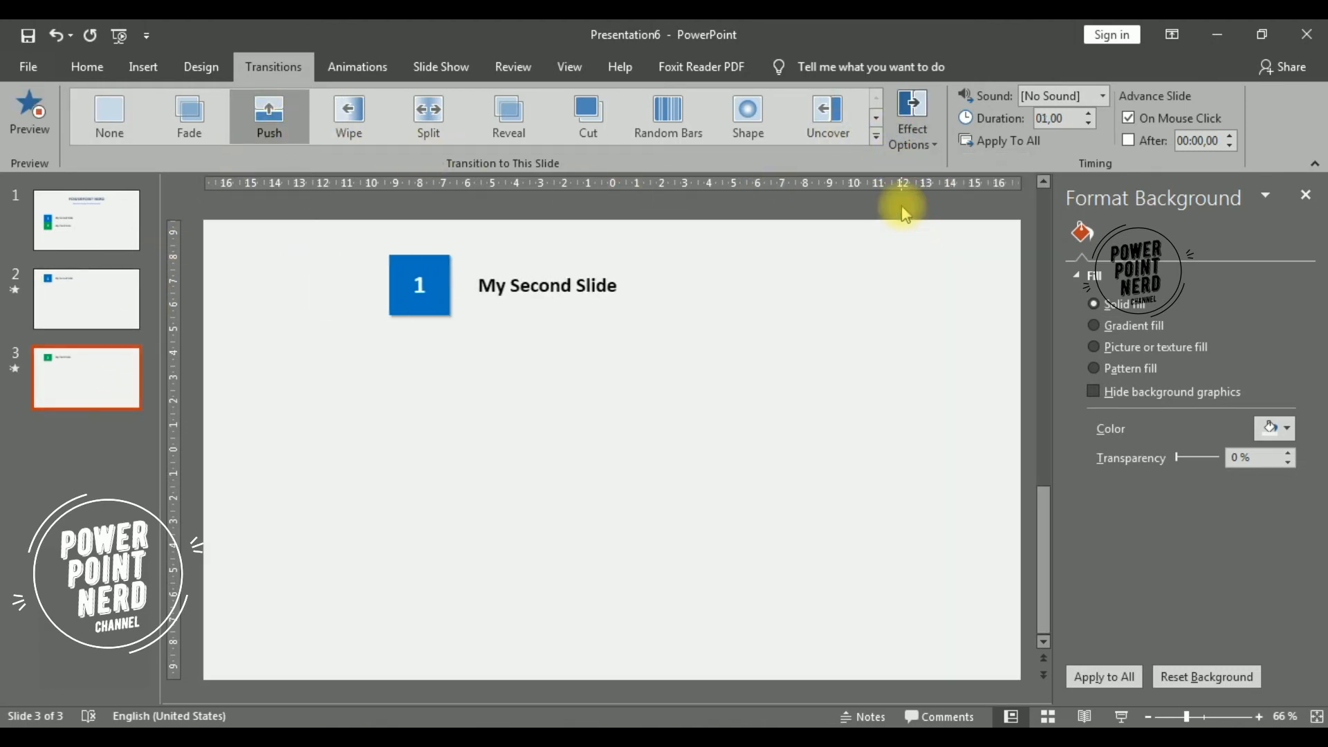
Step: Give the "POWERPOINT NERD" title on slide 1 a Fade entrance animation
left_click(360, 69)
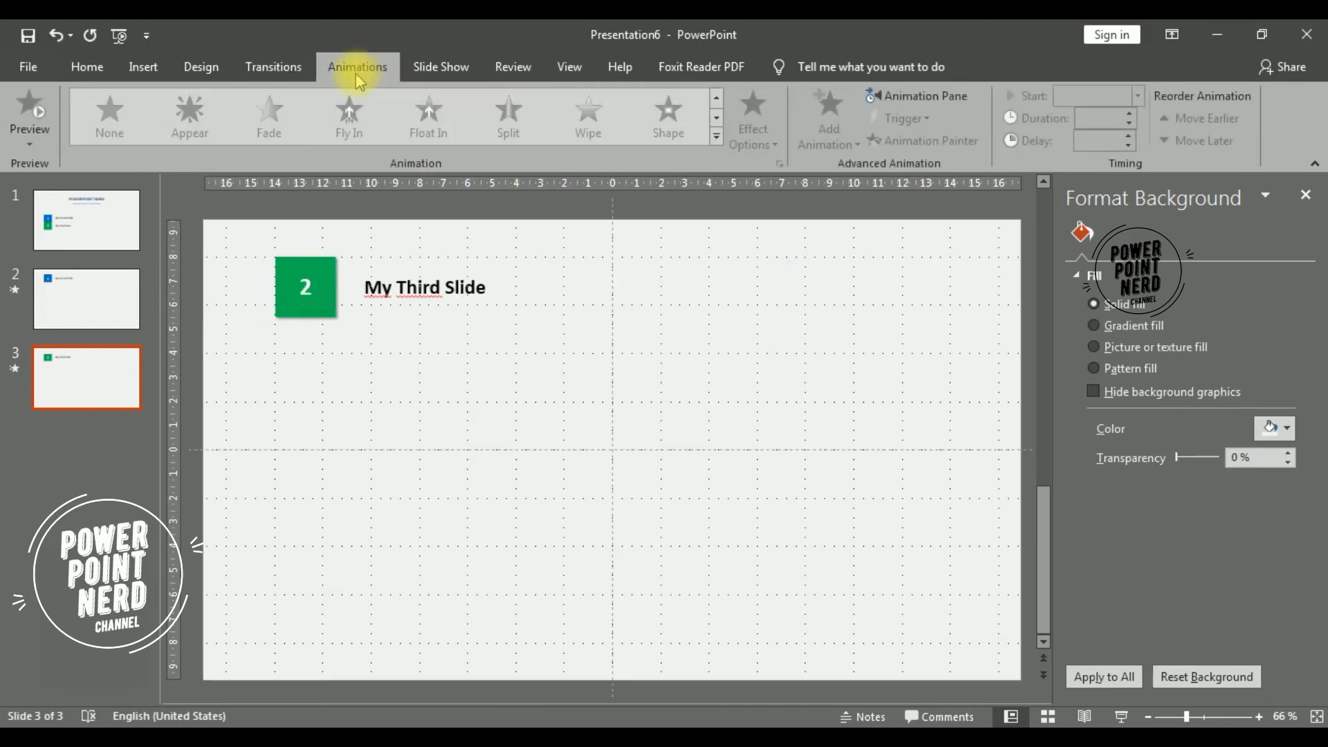
left_click(97, 235)
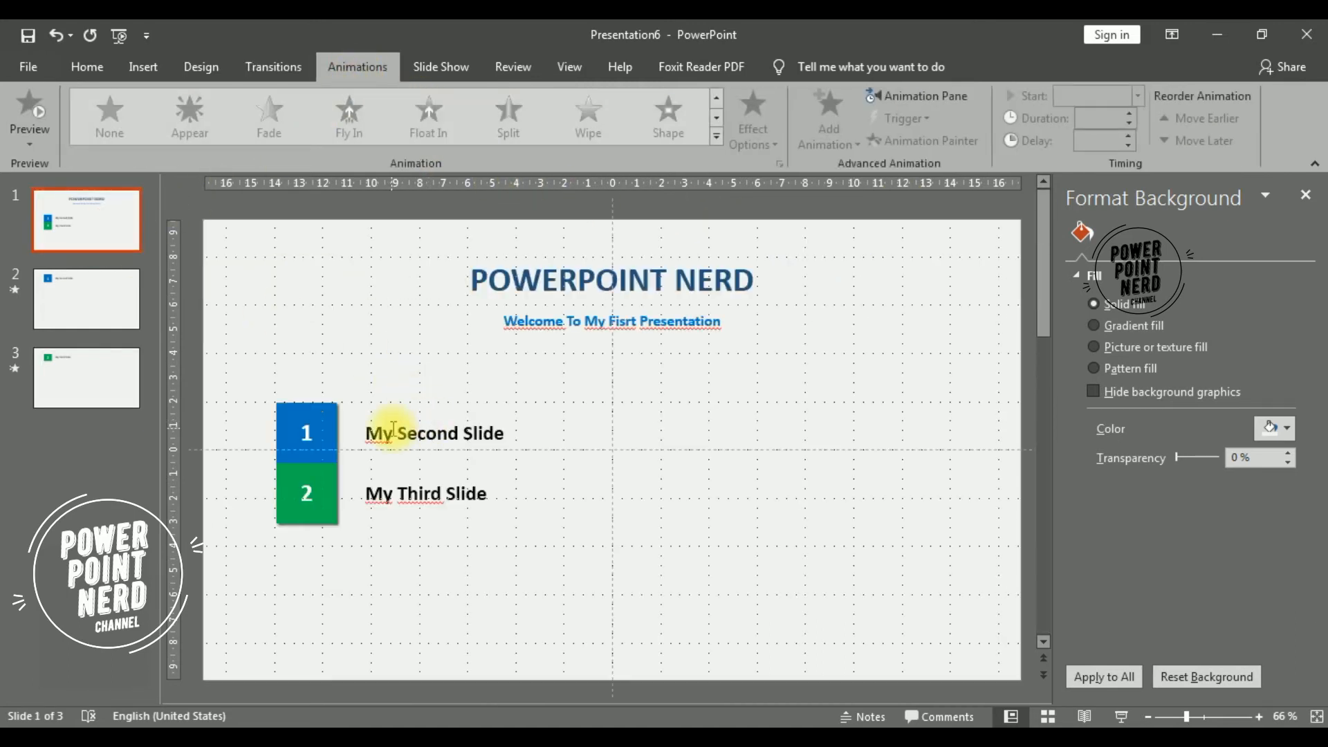
left_click(637, 290)
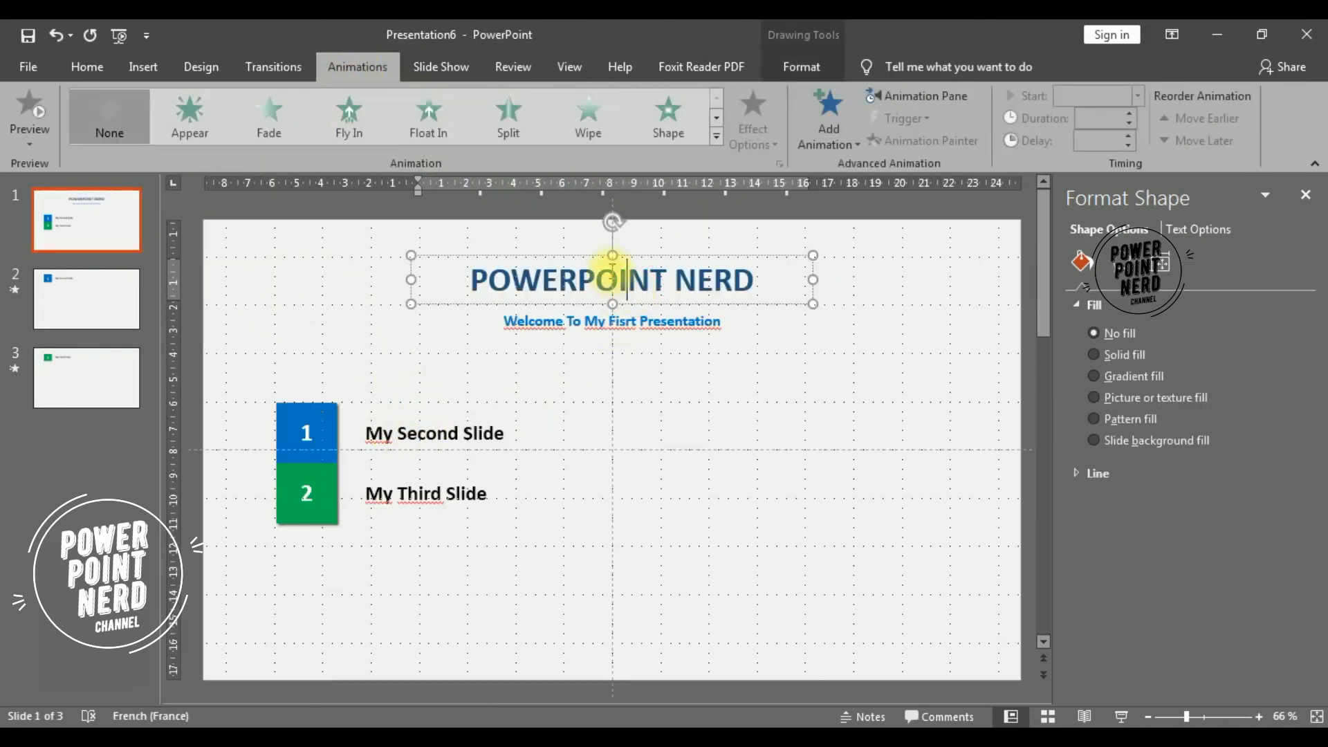
left_click(264, 125)
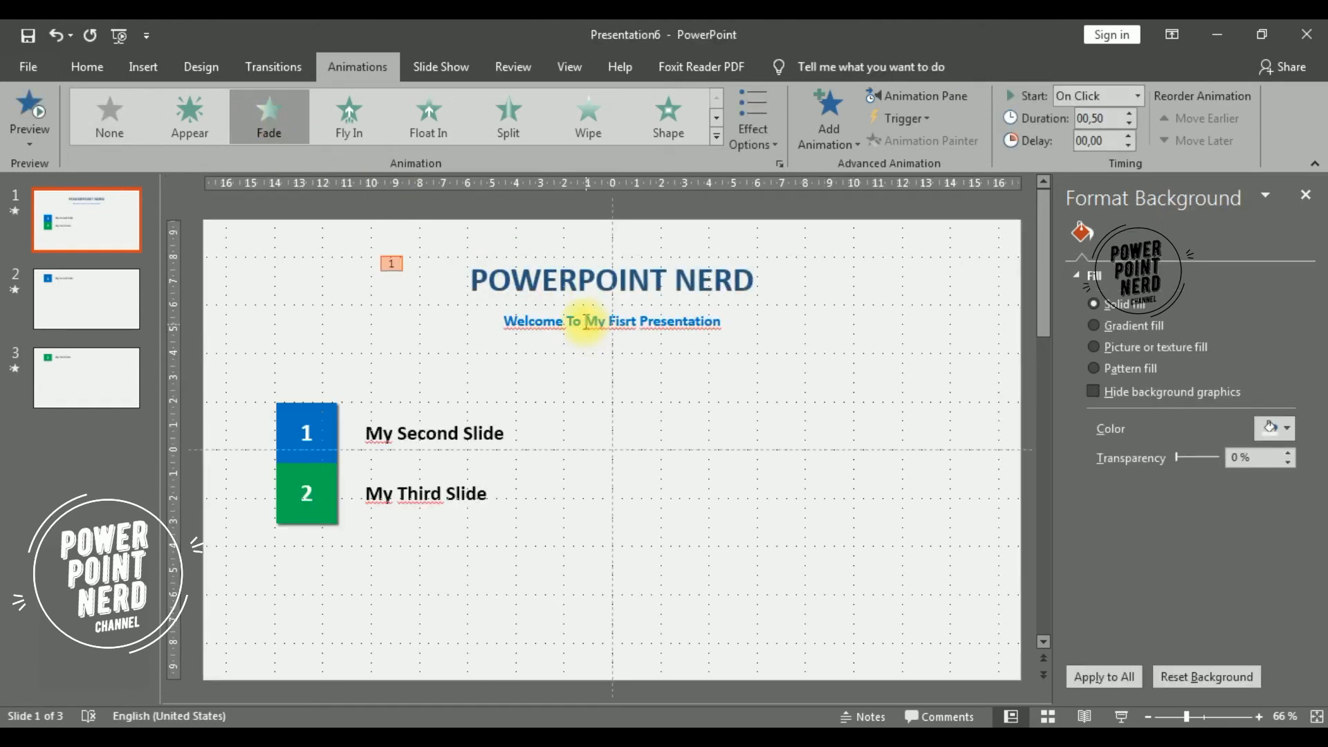
Step: Give the welcome subtitle on slide 1 a Fade entrance and an additional Pulse emphasis animation
left_click(587, 322)
left_click(288, 126)
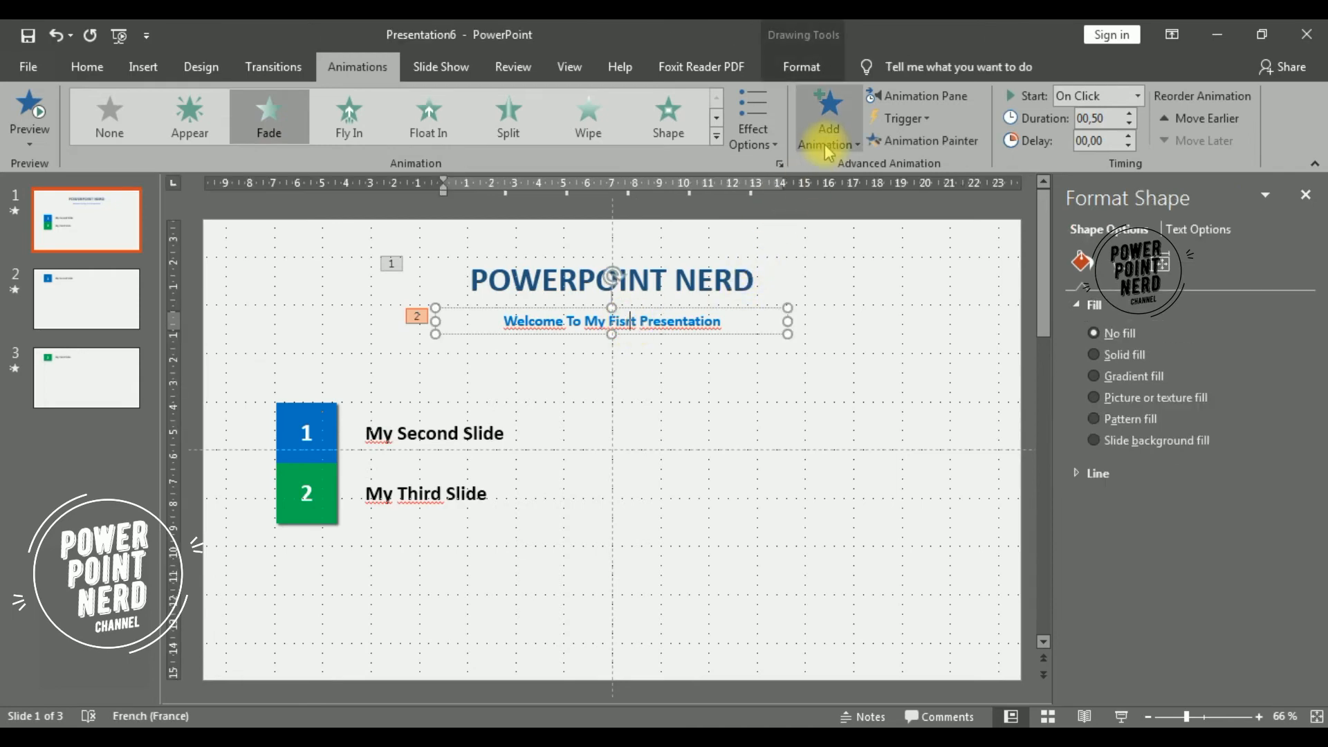
left_click(827, 116)
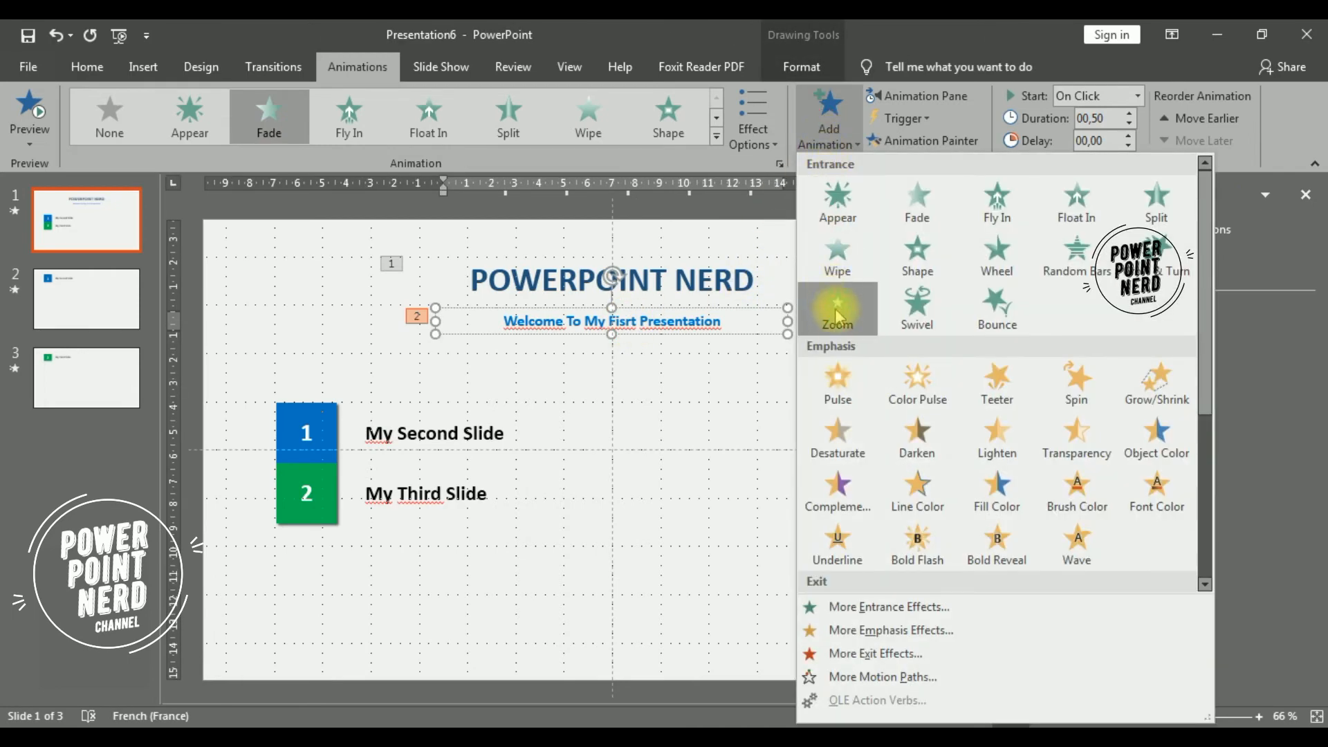
left_click(841, 377)
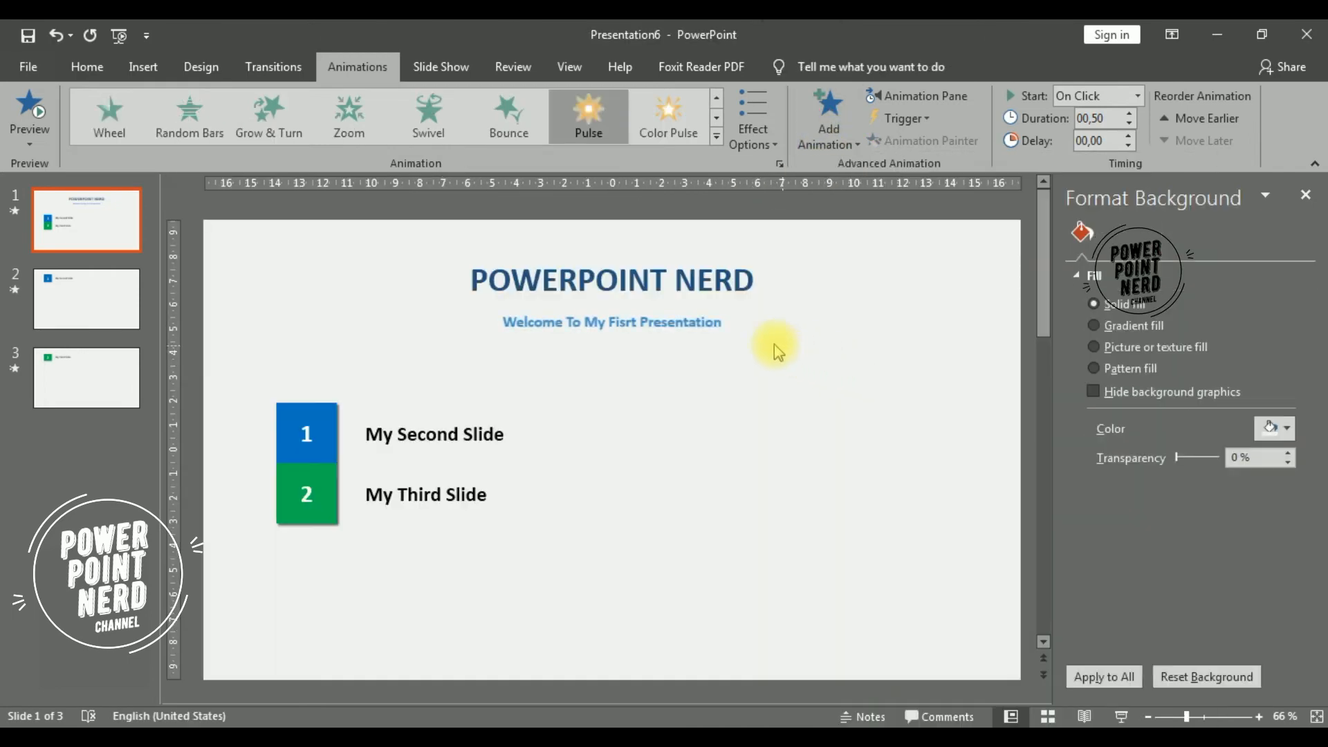
Step: Show the animation list and set the subtitle's Pulse and Fade animations to start After Previous
left_click(899, 103)
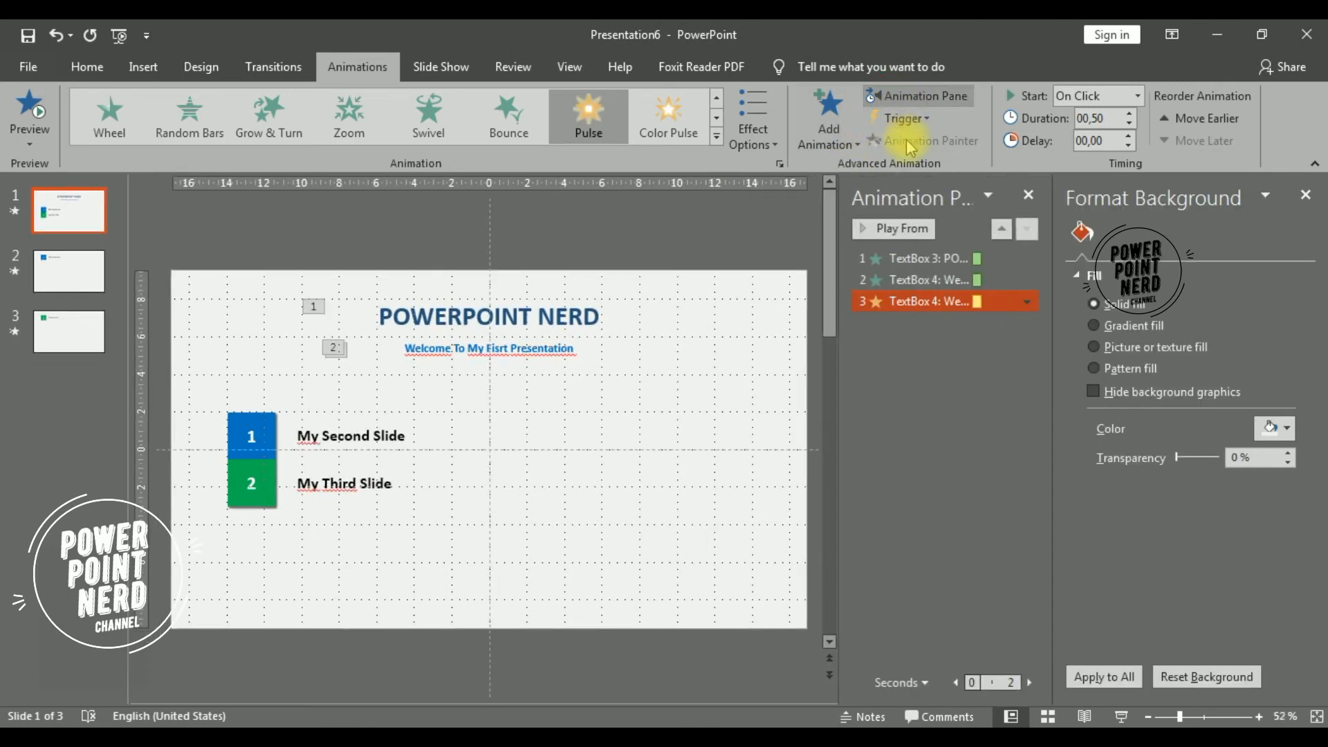
left_click(1071, 98)
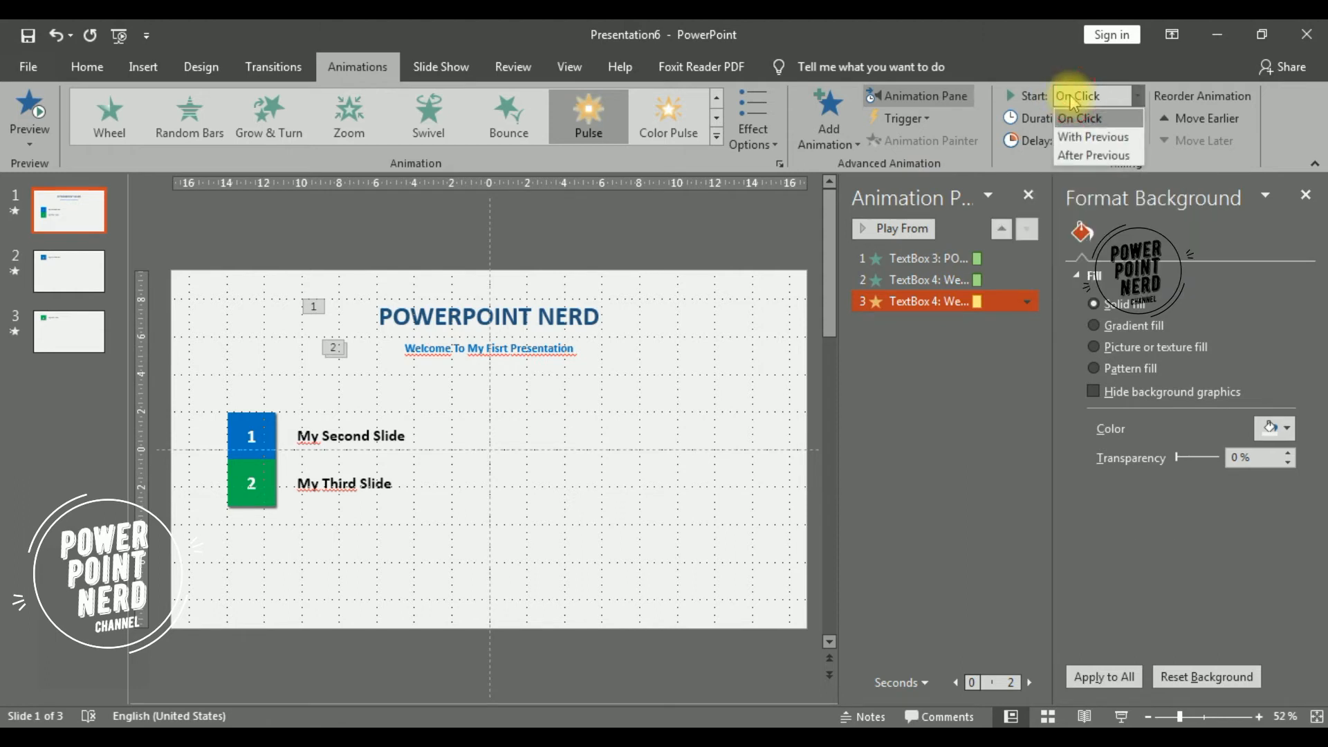
left_click(1098, 153)
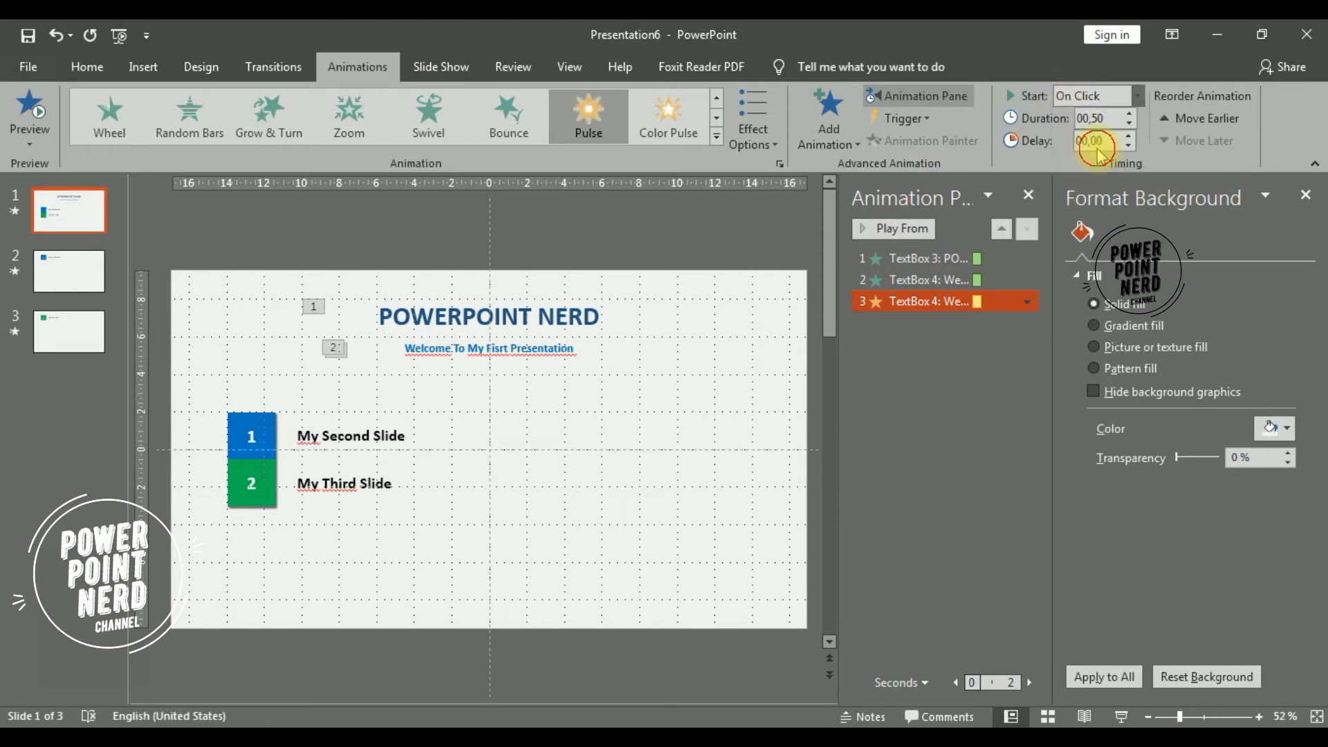
left_click(928, 280)
left_click(1088, 98)
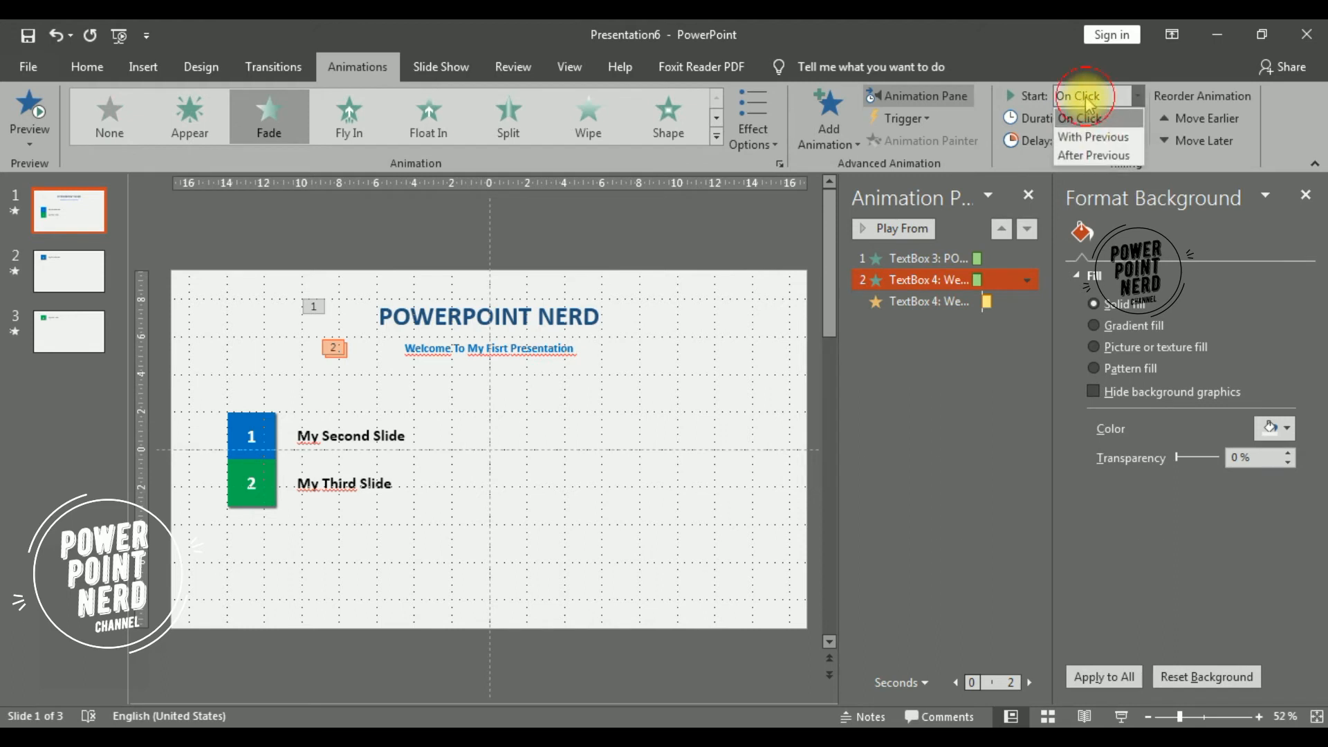
left_click(1093, 155)
left_click(547, 393)
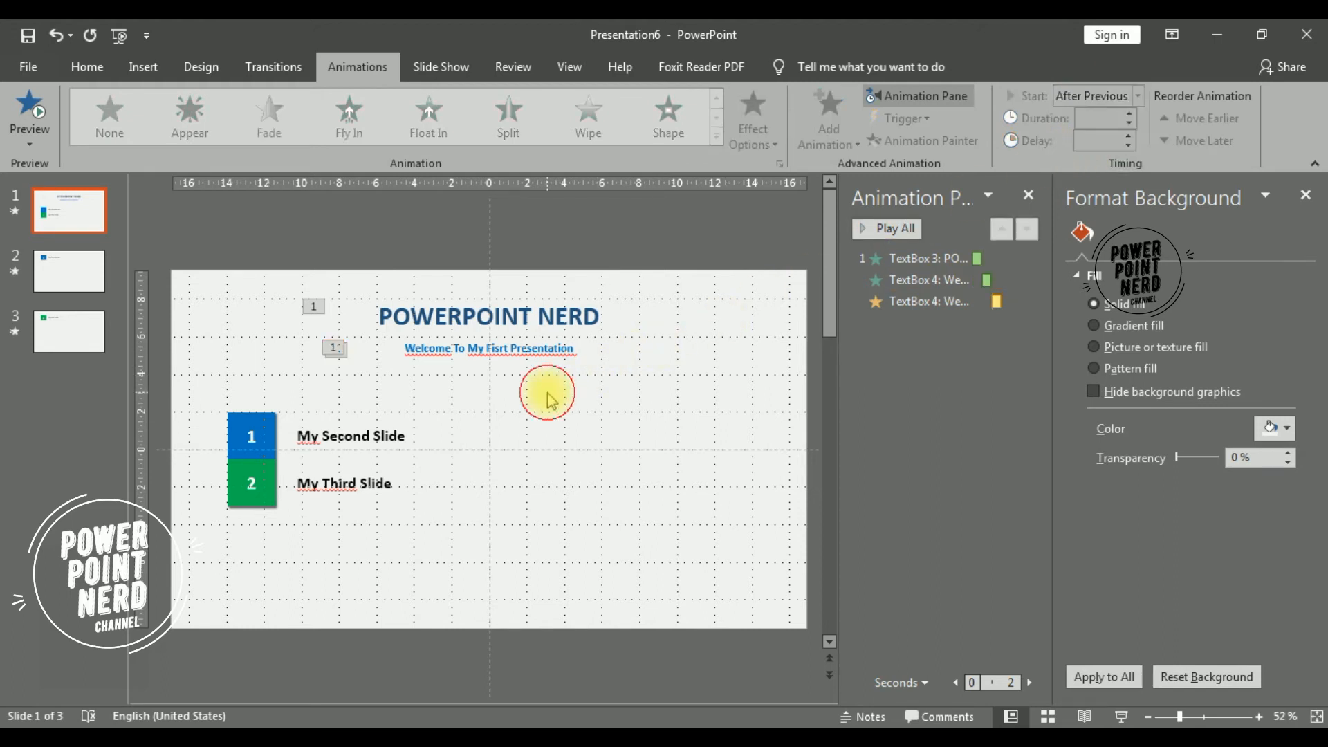
Step: Shift squares 1 and 2 sideways to expose the dark blue rectangle behind them, and apply a Fade animation to that rectangle
left_click(276, 416)
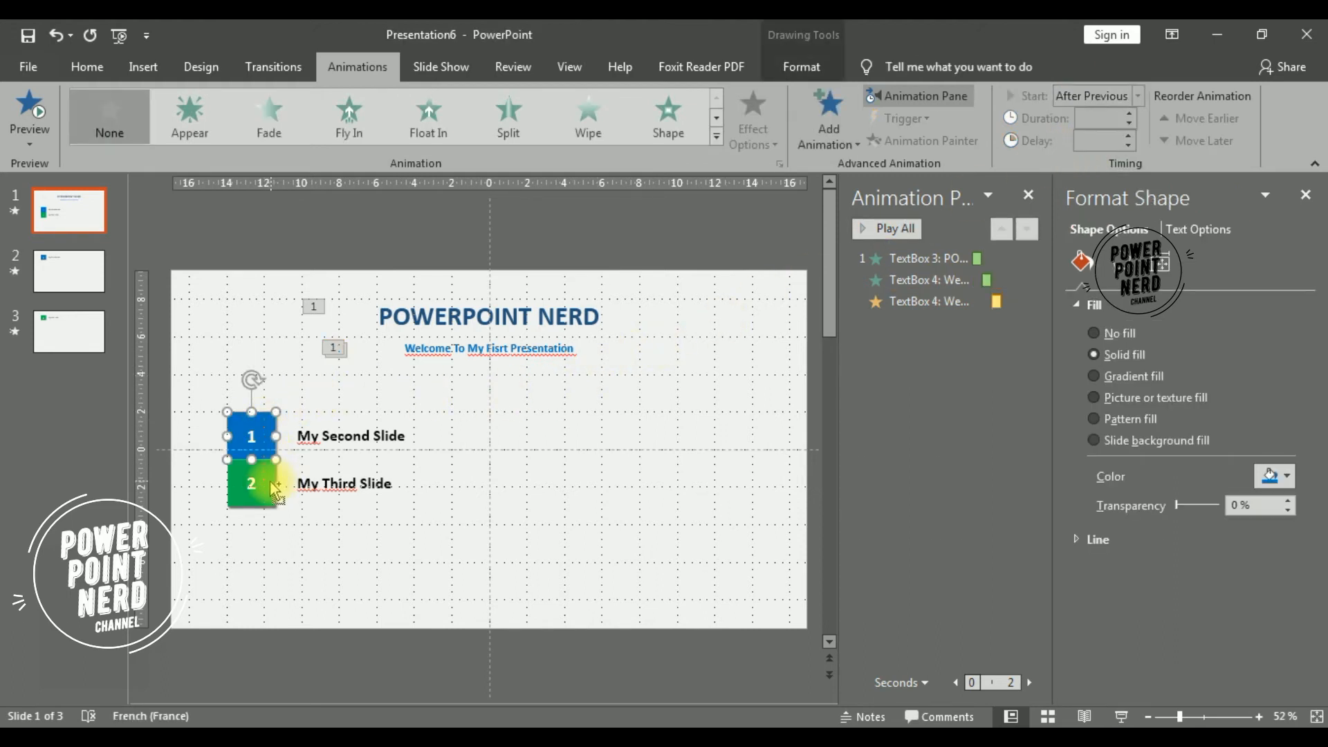
key("Right")
key("Right")
key("Right")
key("Right")
key("Right")
key("Right")
key("Right")
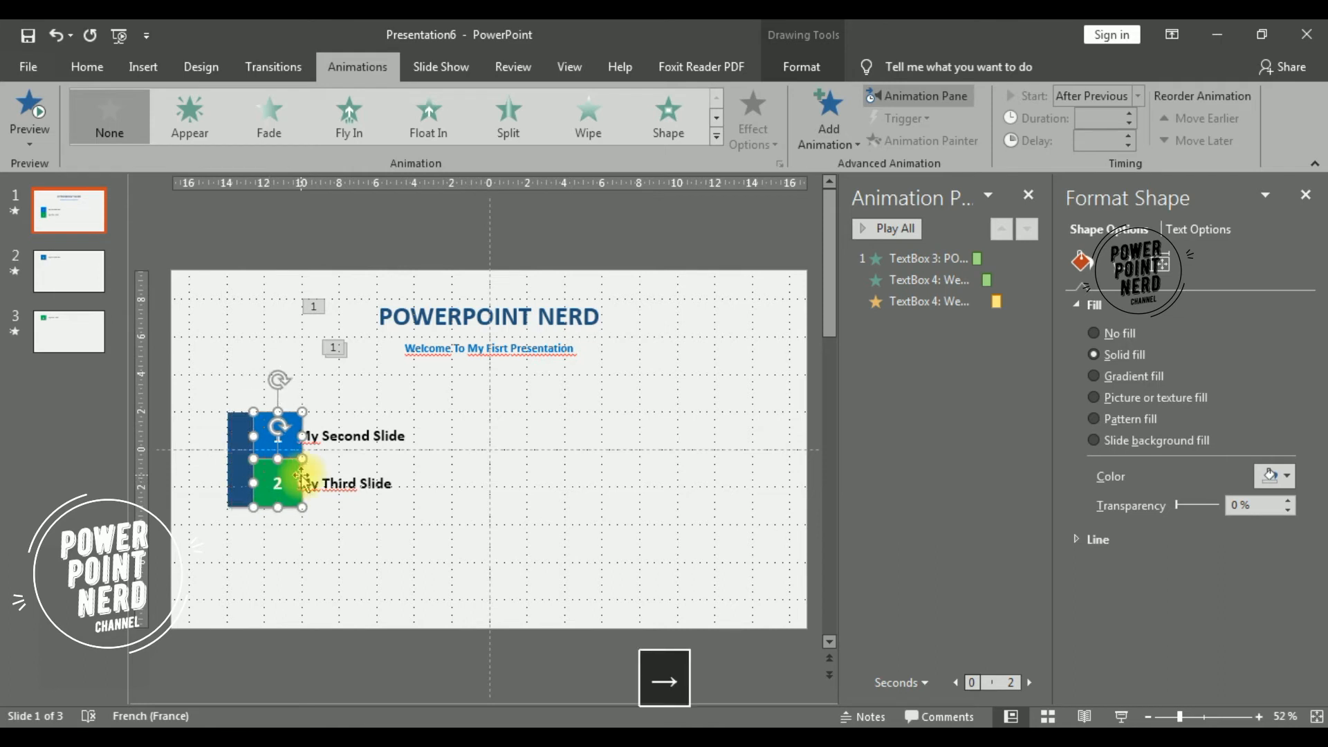
left_click(243, 475)
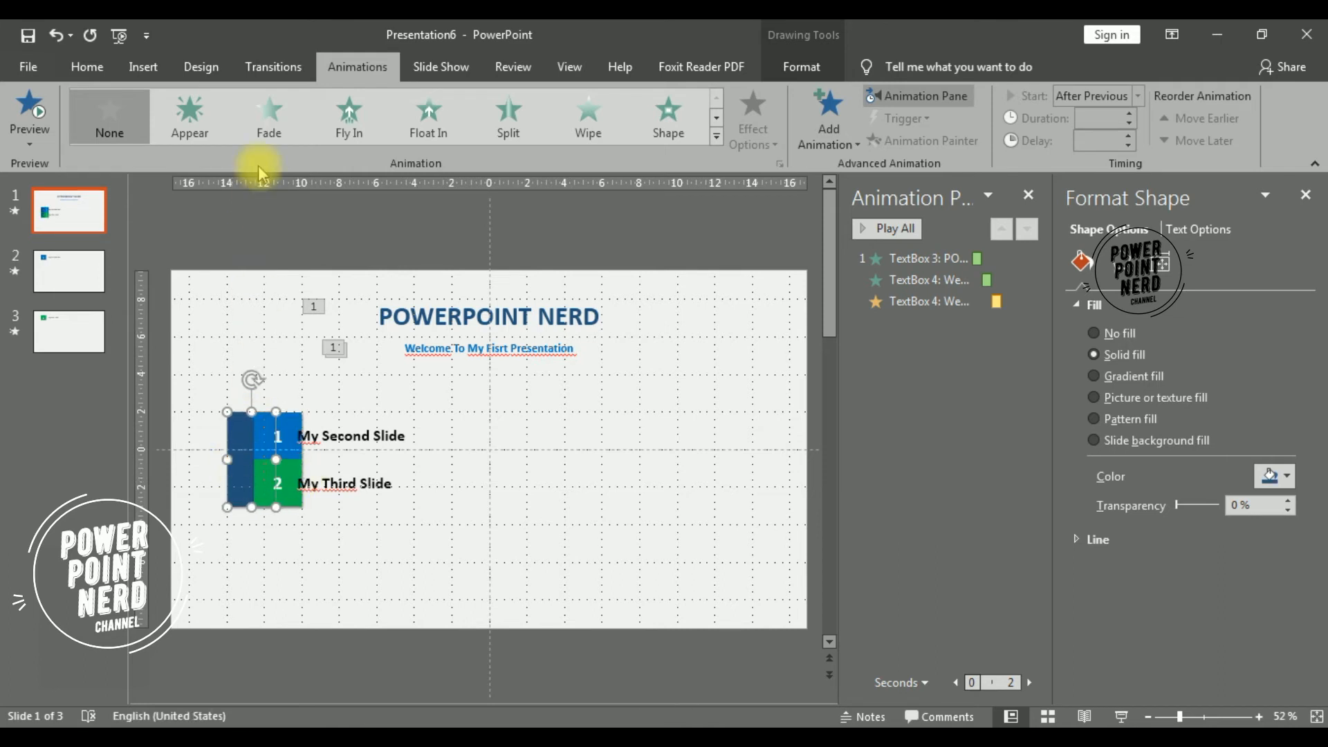
left_click(269, 119)
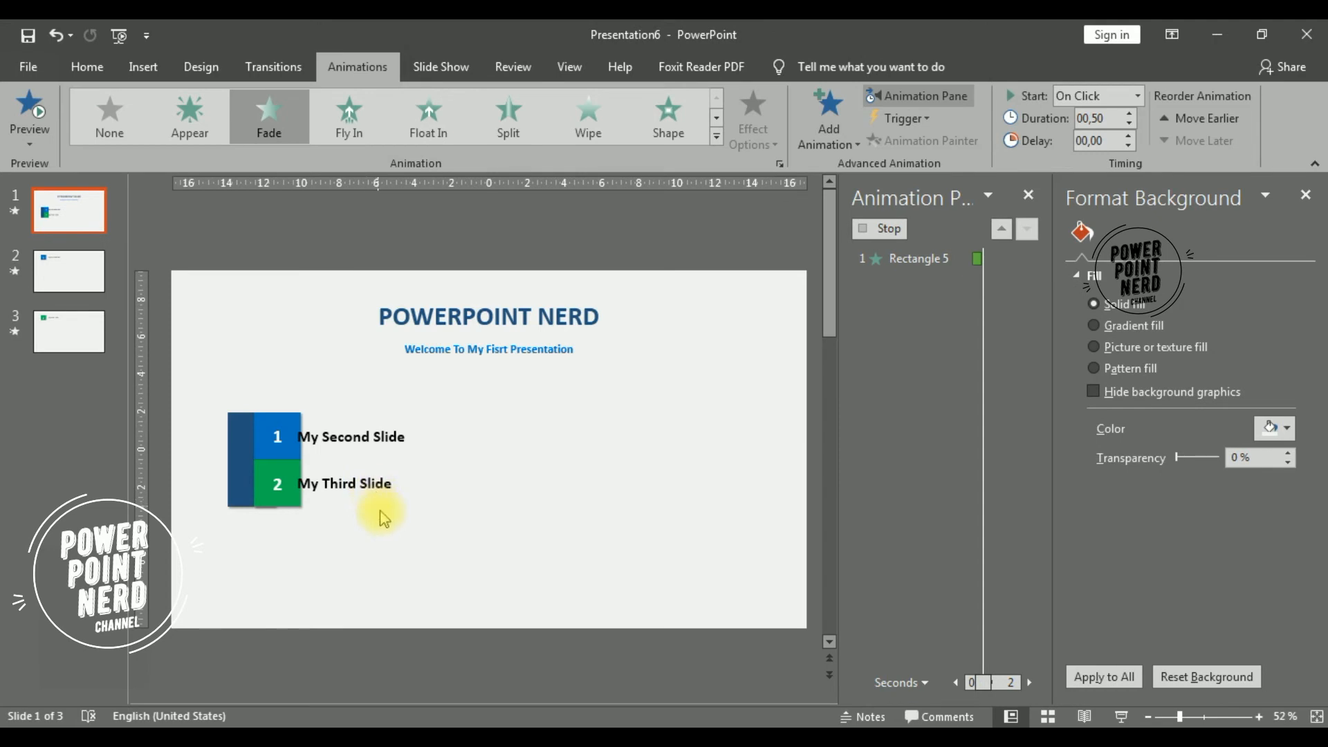
Step: Move squares 1 and 2 back over the dark blue rectangle so they cover it exactly
left_click(291, 436)
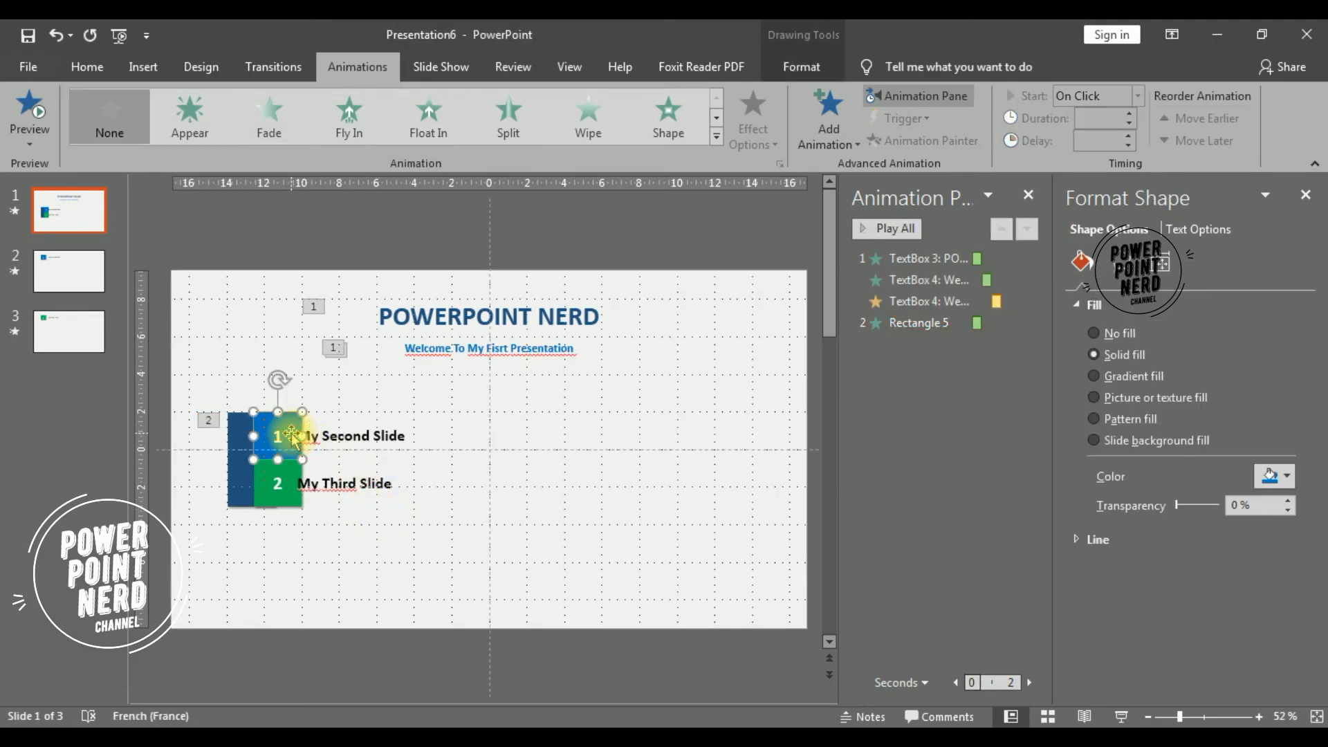
left_click(295, 484, "ctrl")
key("ctrl+Left")
key("ctrl+Left")
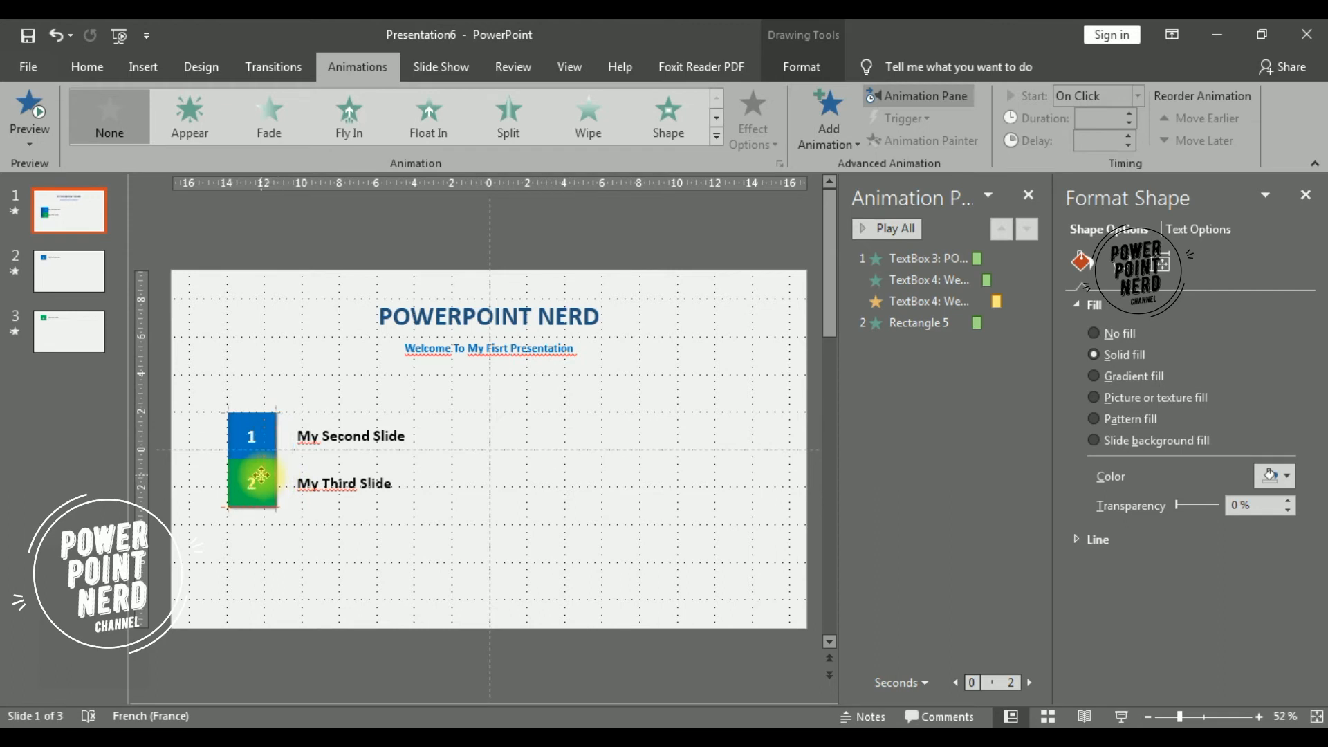
left_click(328, 454)
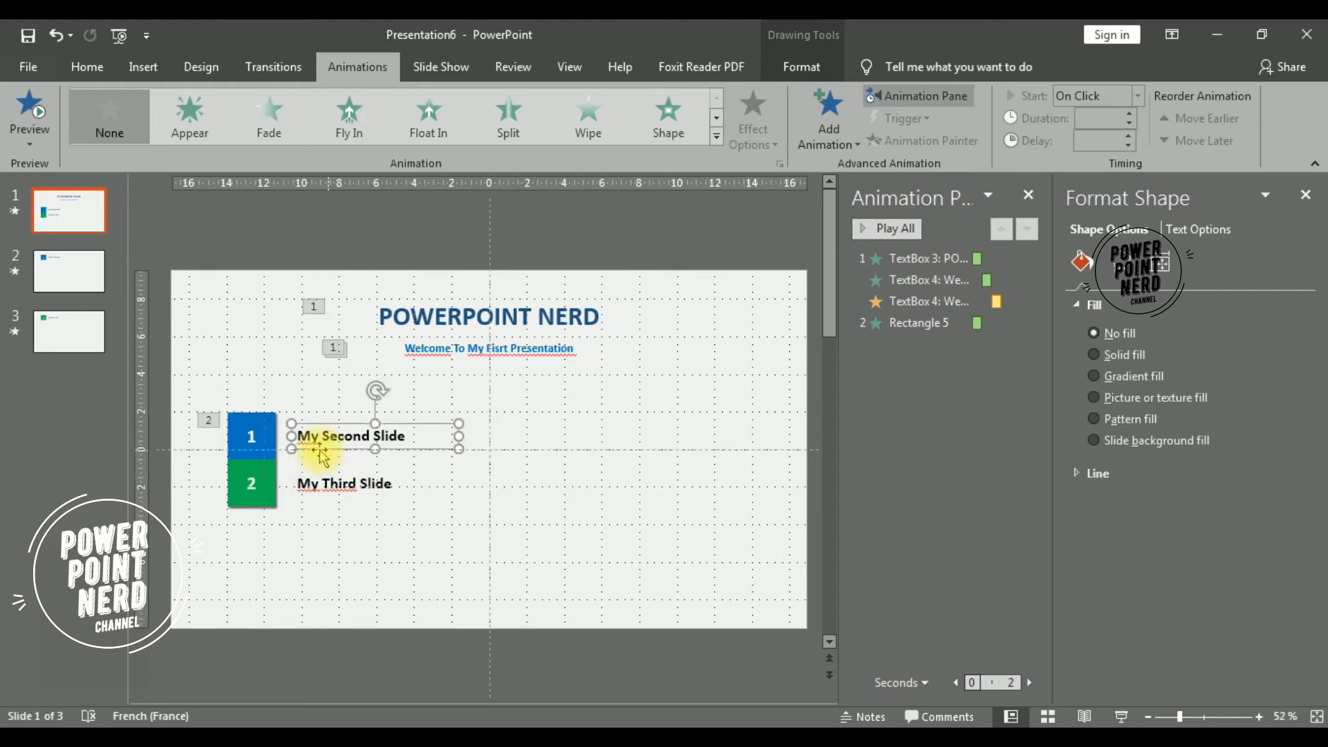
Step: Give the blue square 1 a Fade entrance and an additional Pulse emphasis animation
left_click(268, 443)
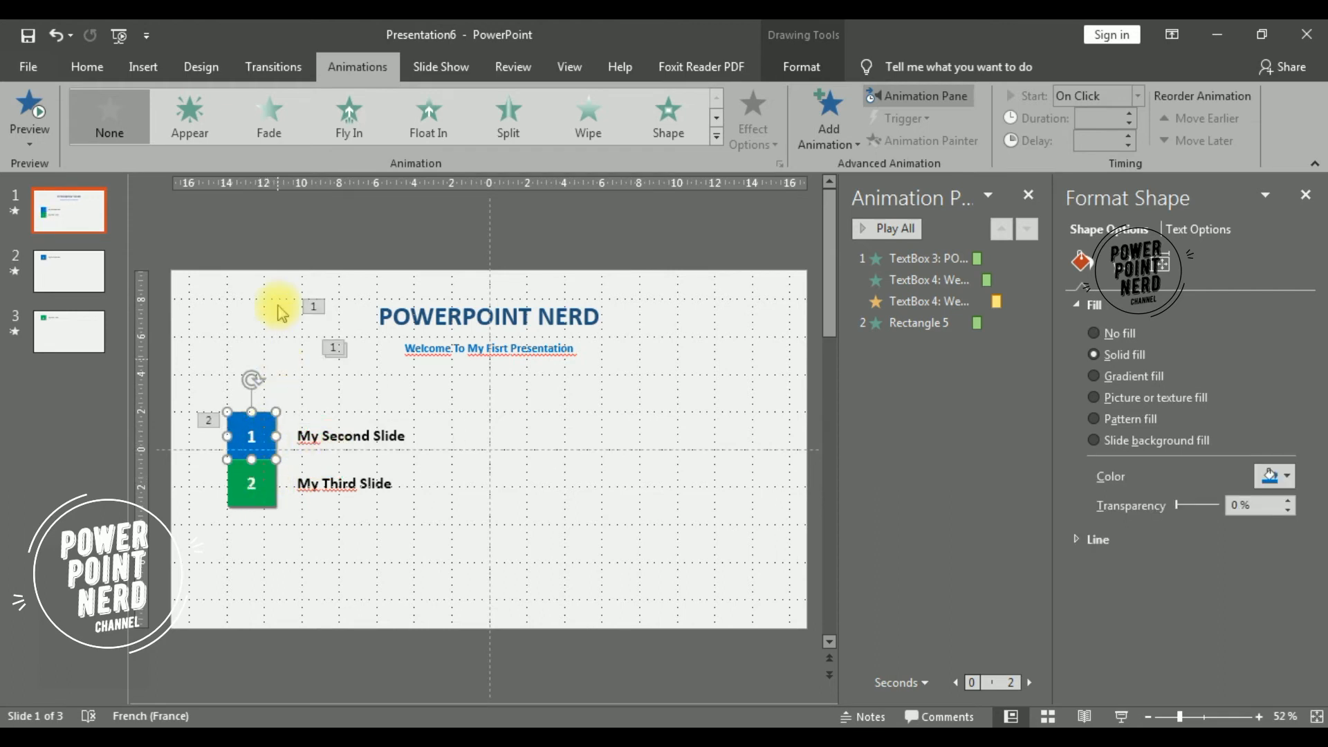
left_click(269, 118)
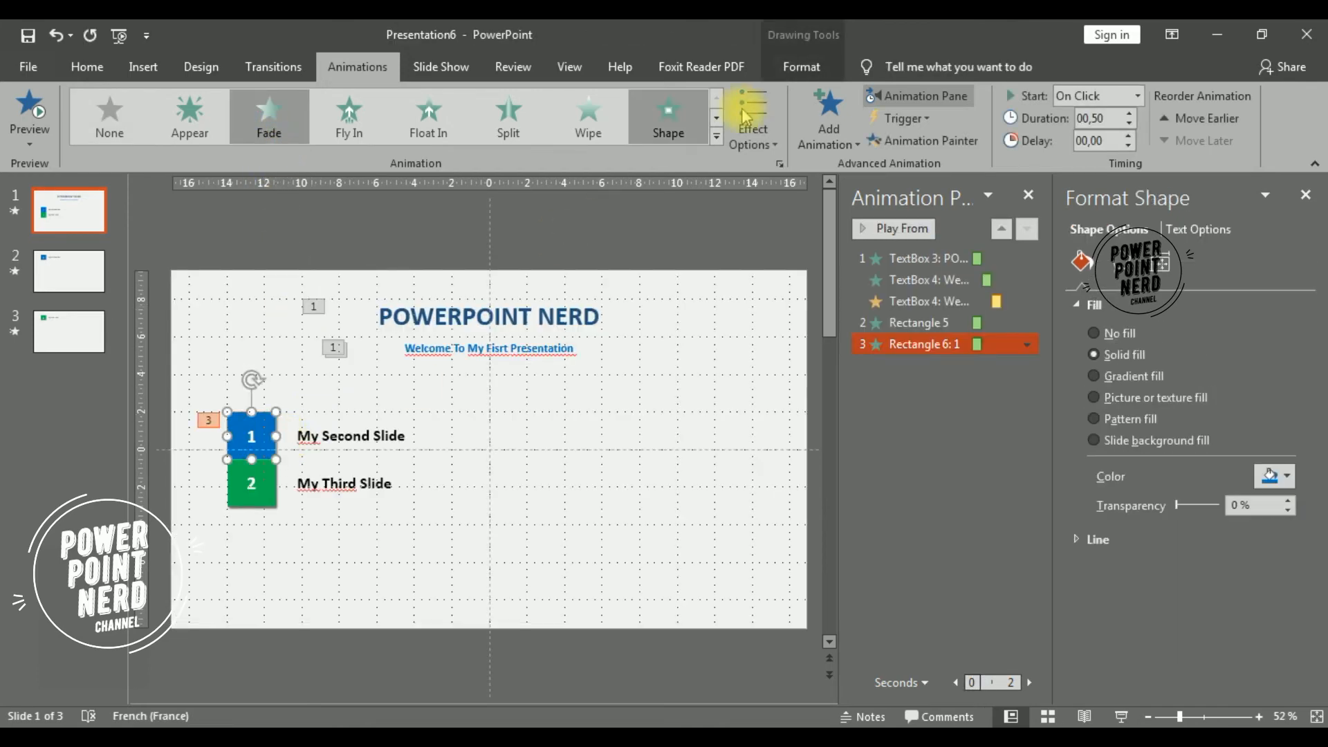
left_click(828, 115)
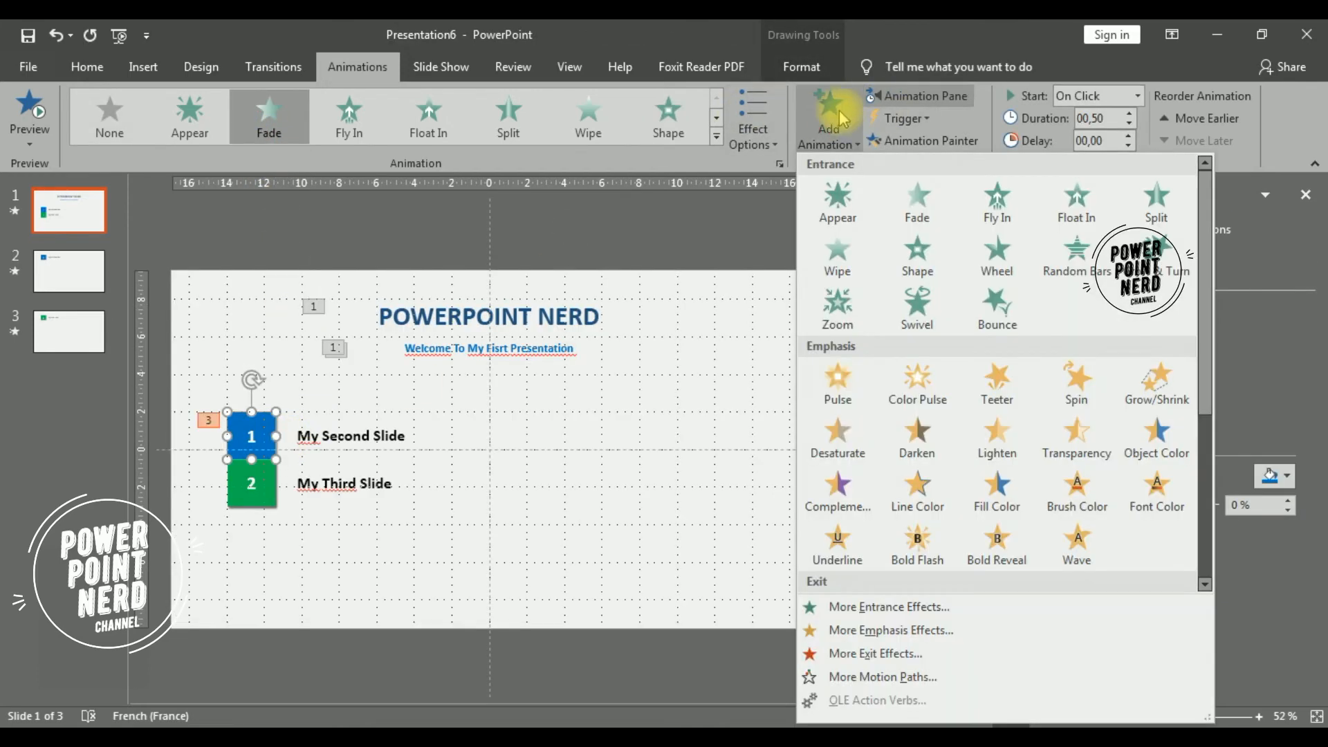
left_click(838, 379)
Step: Set the Pulse animation of the blue square 1 to start After Previous
left_click(270, 427)
left_click(877, 365)
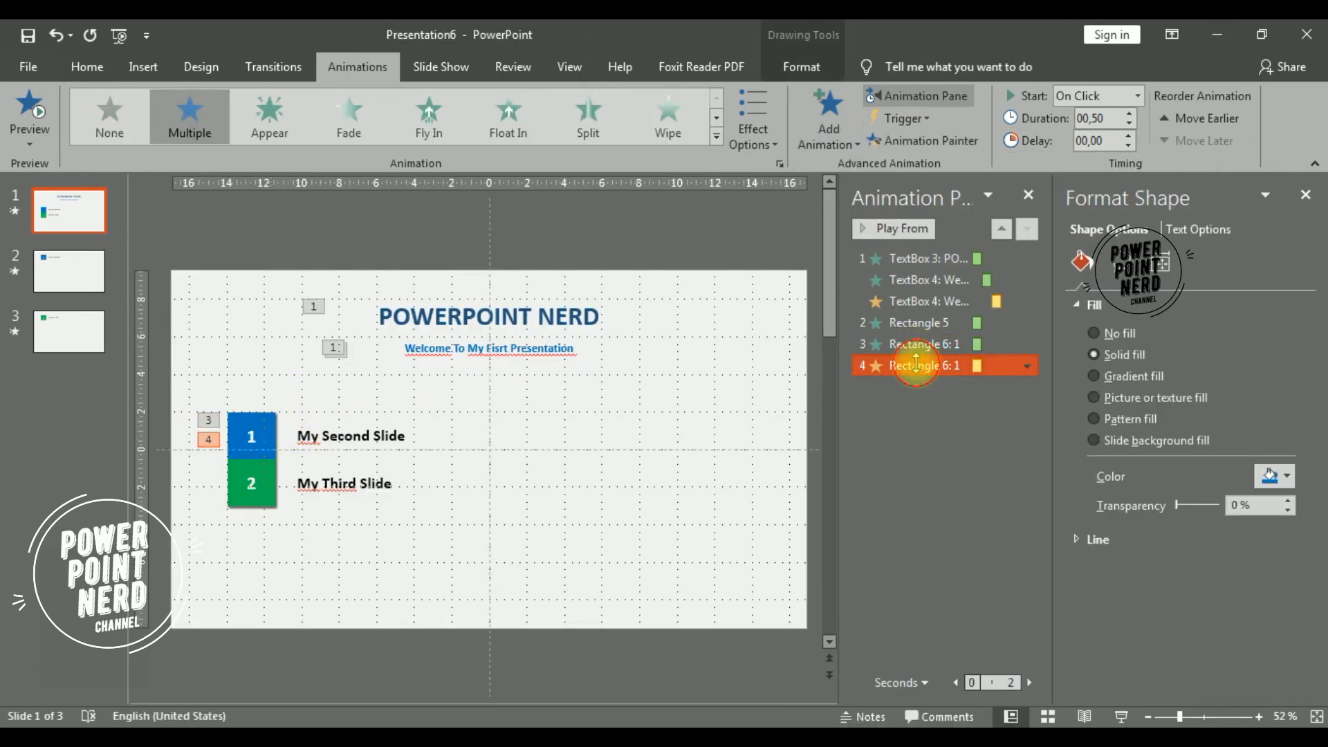
left_click(1098, 96)
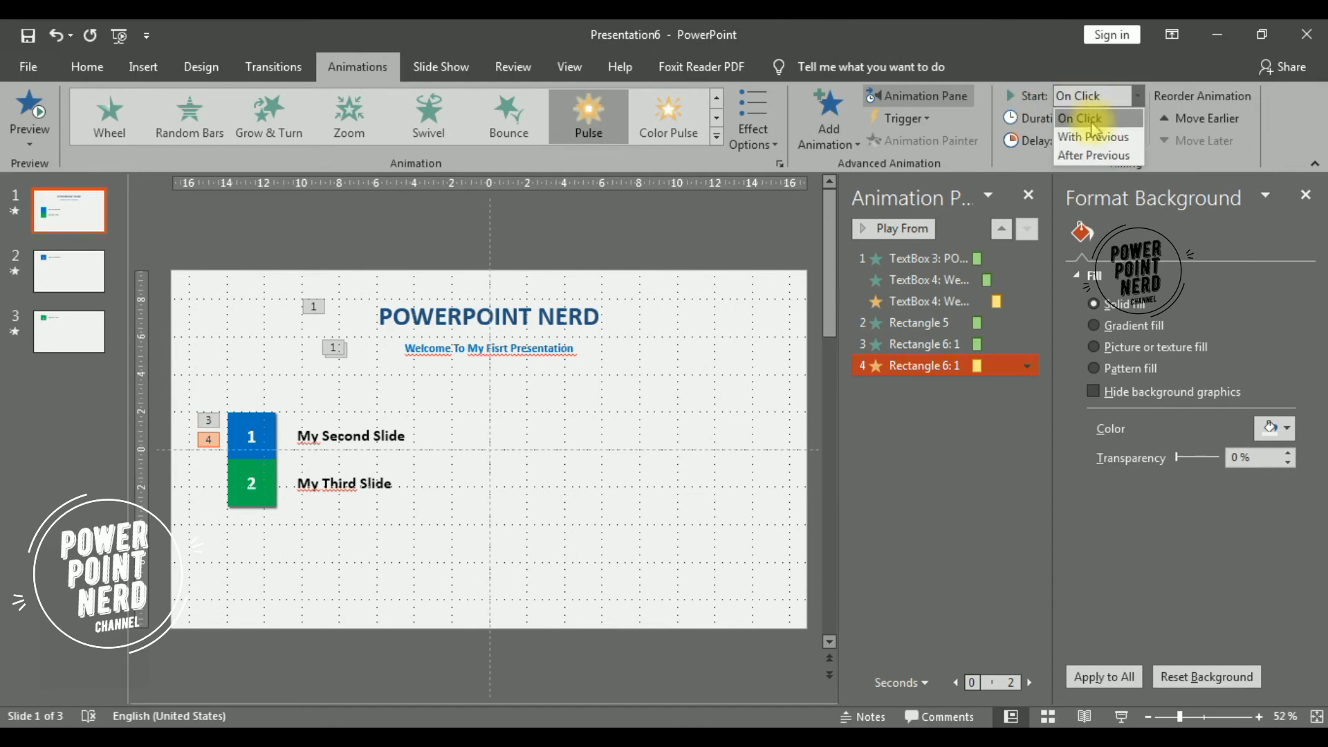
left_click(1092, 146)
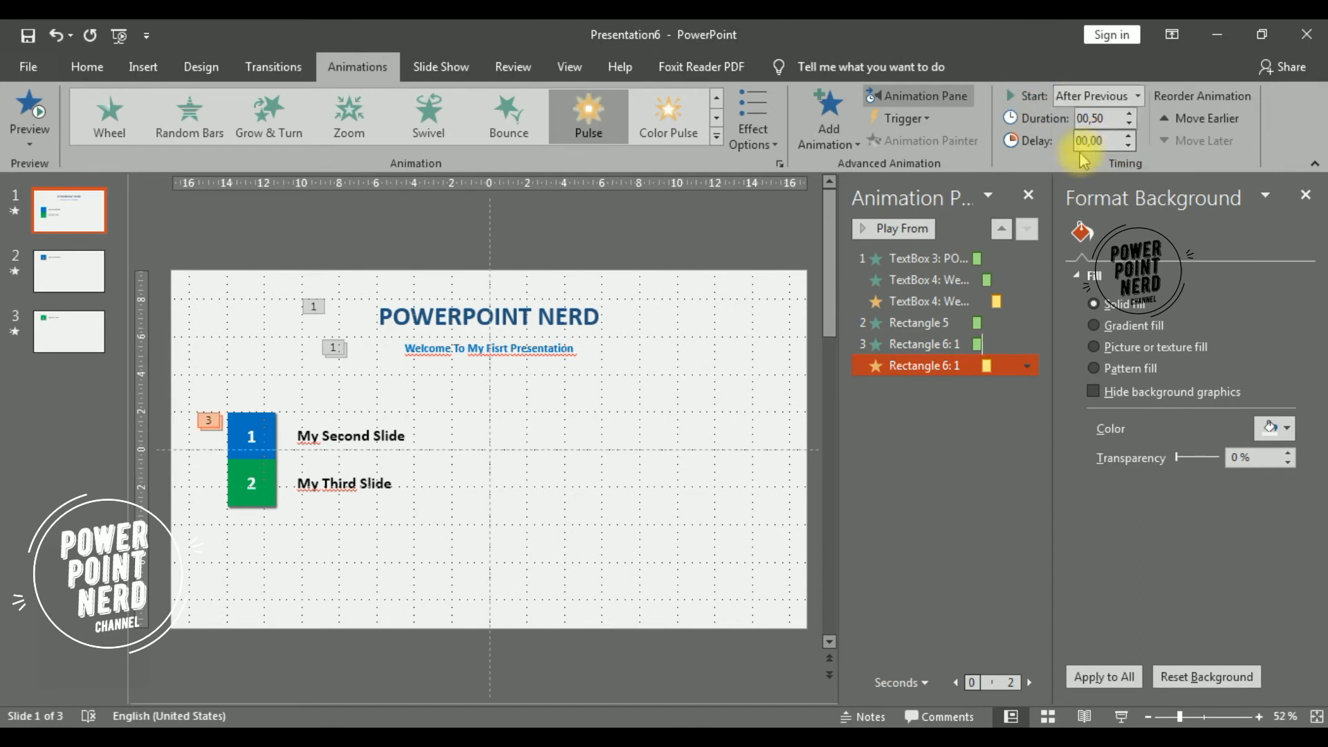
Step: Give the "My Second Slide" text on slide 1 a Wipe entrance From Left and an additional Pulse emphasis animation
left_click(365, 434)
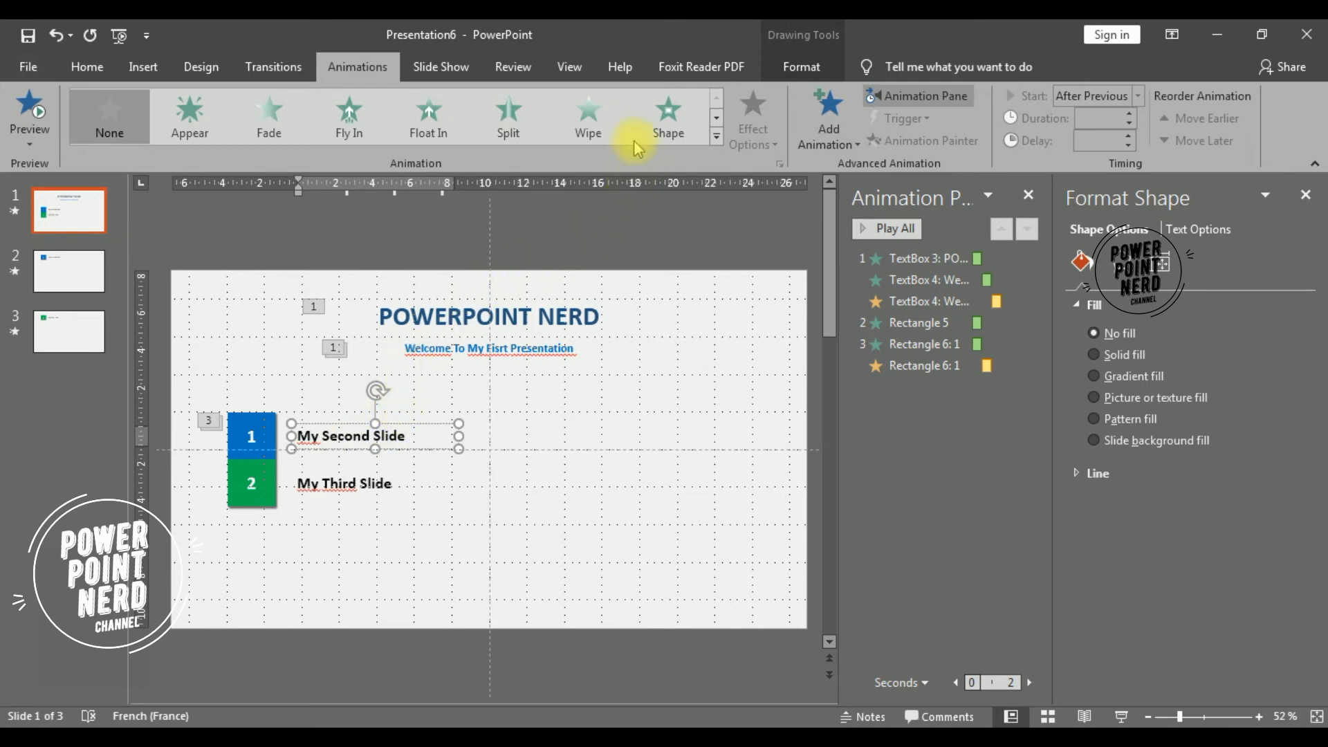
left_click(610, 128)
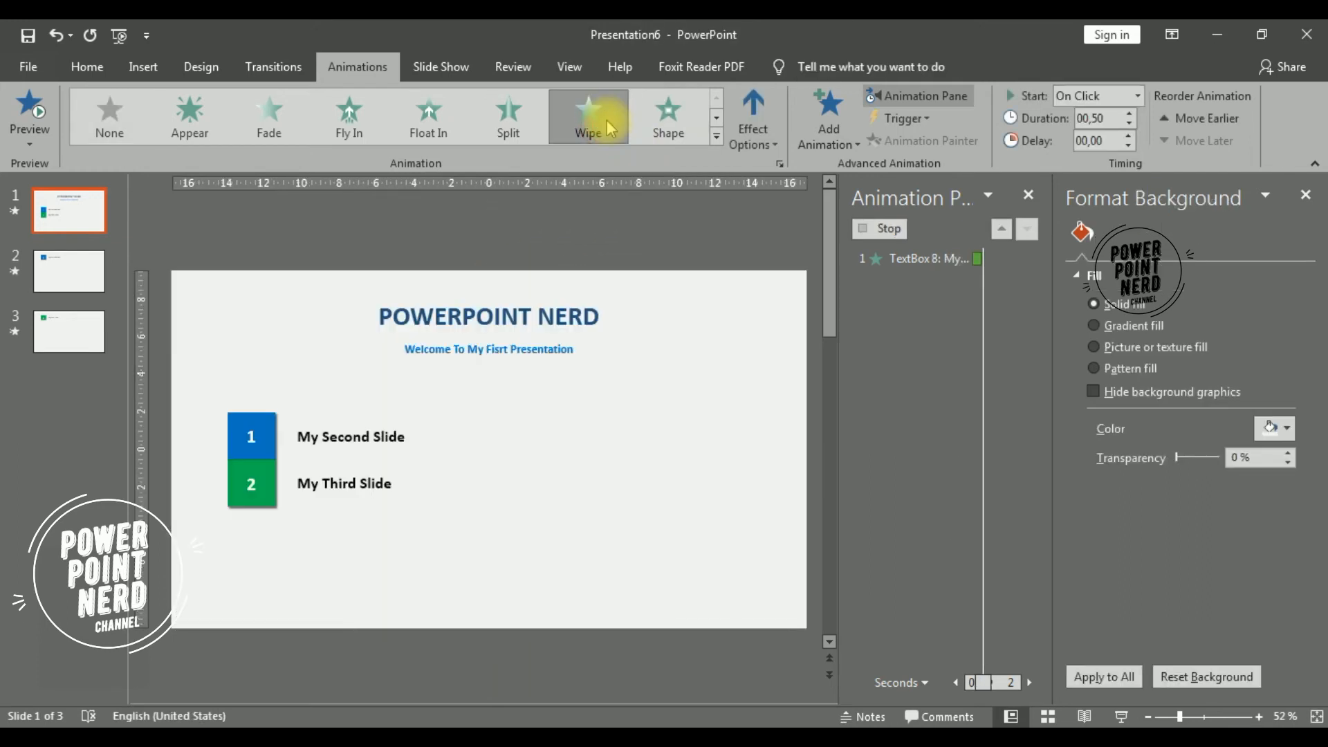
left_click(747, 142)
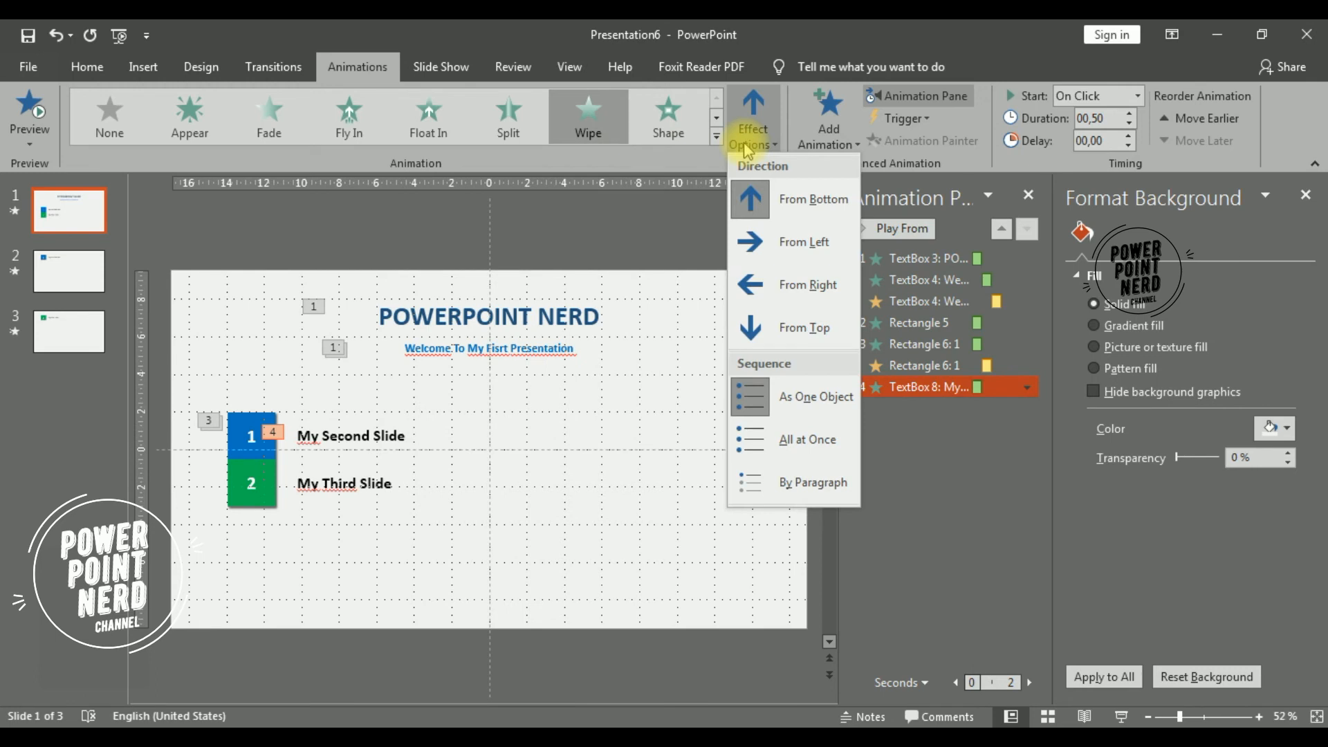
left_click(784, 243)
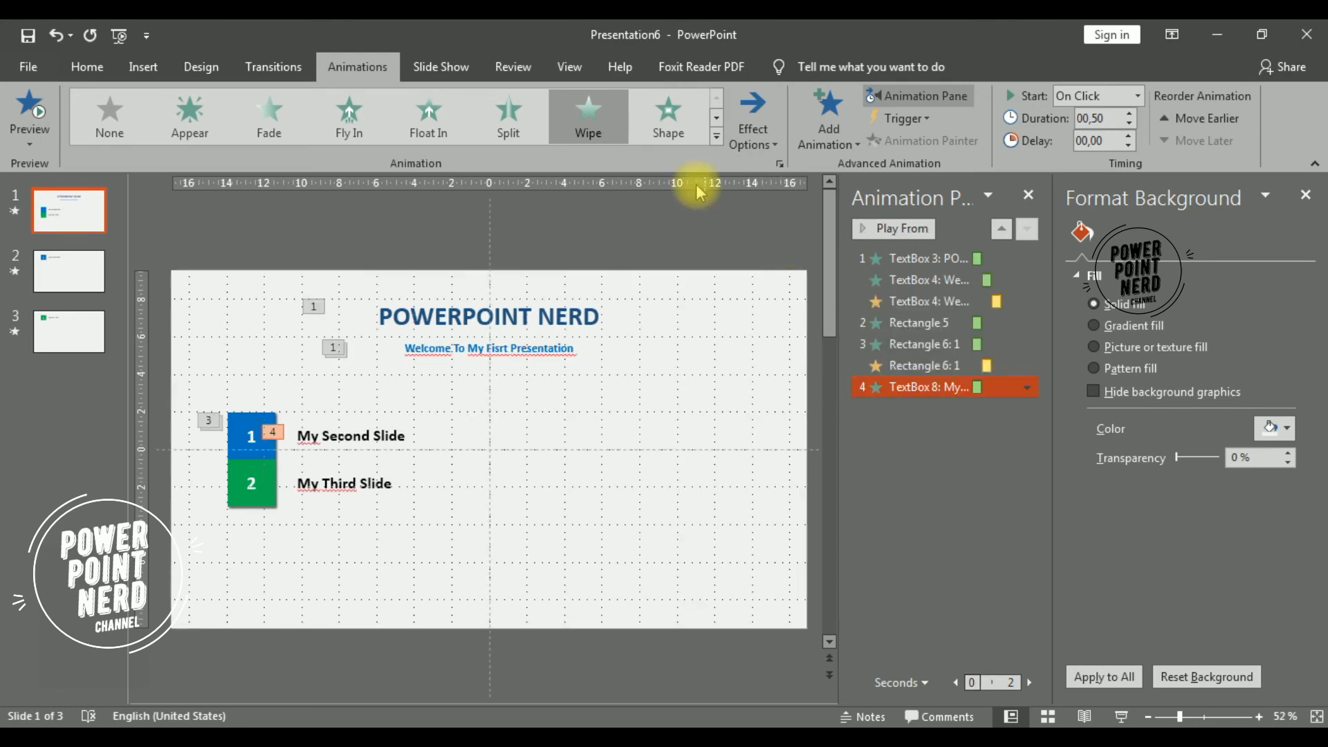
left_click(829, 134)
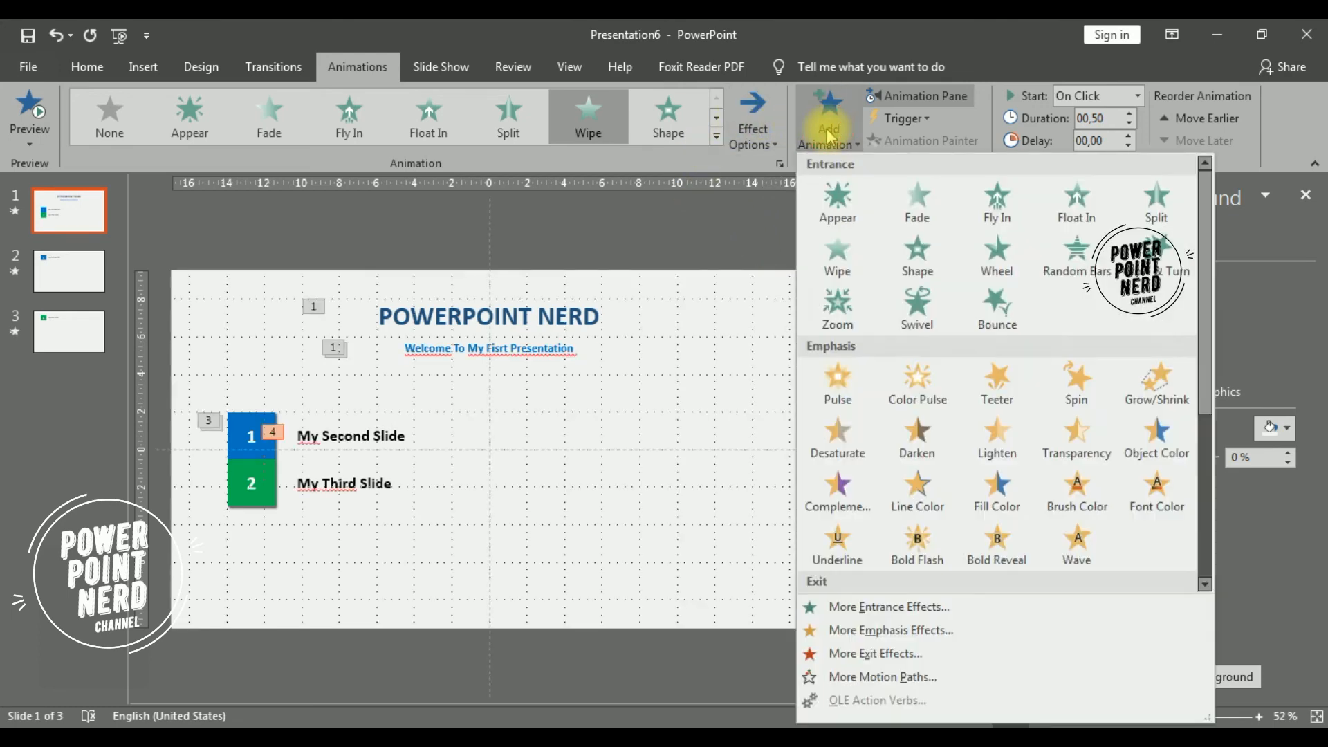
left_click(830, 374)
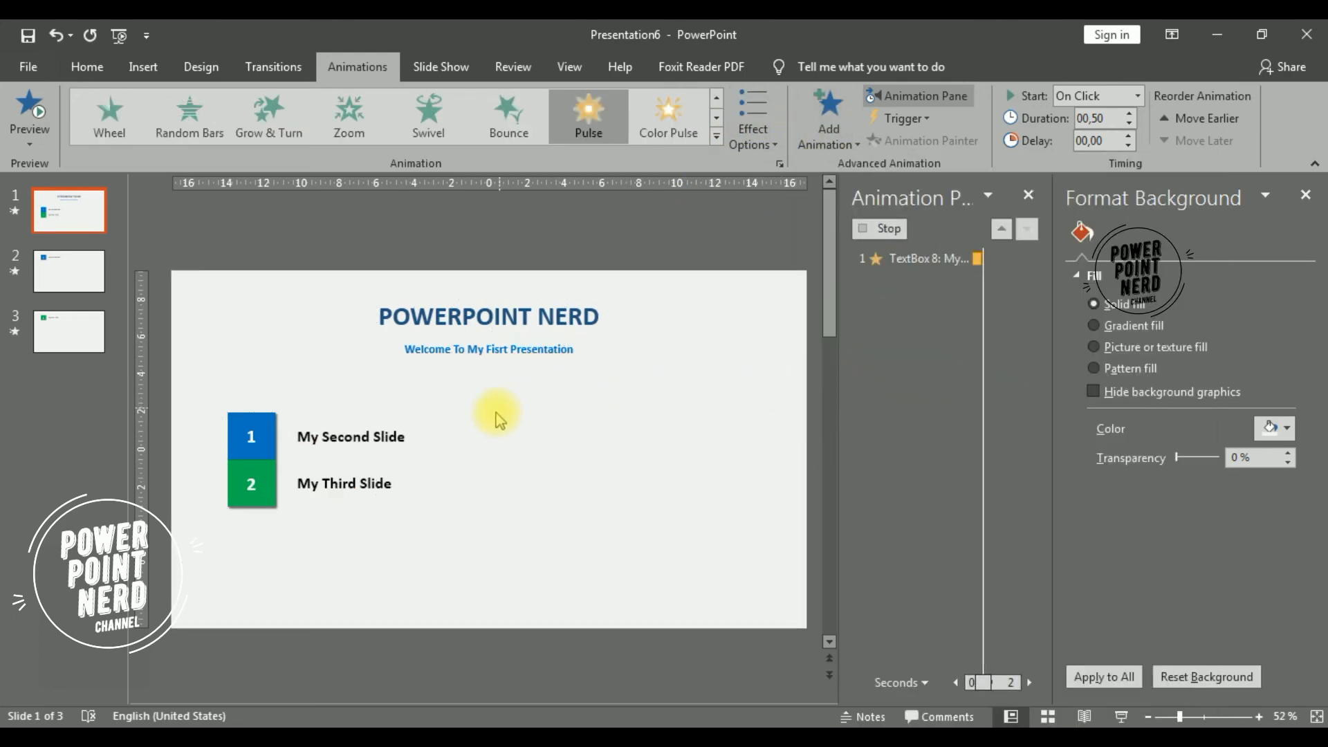
Step: Set the Wipe of the "My Second Slide" text to start With Previous and its Pulse to start After Previous
left_click(924, 386)
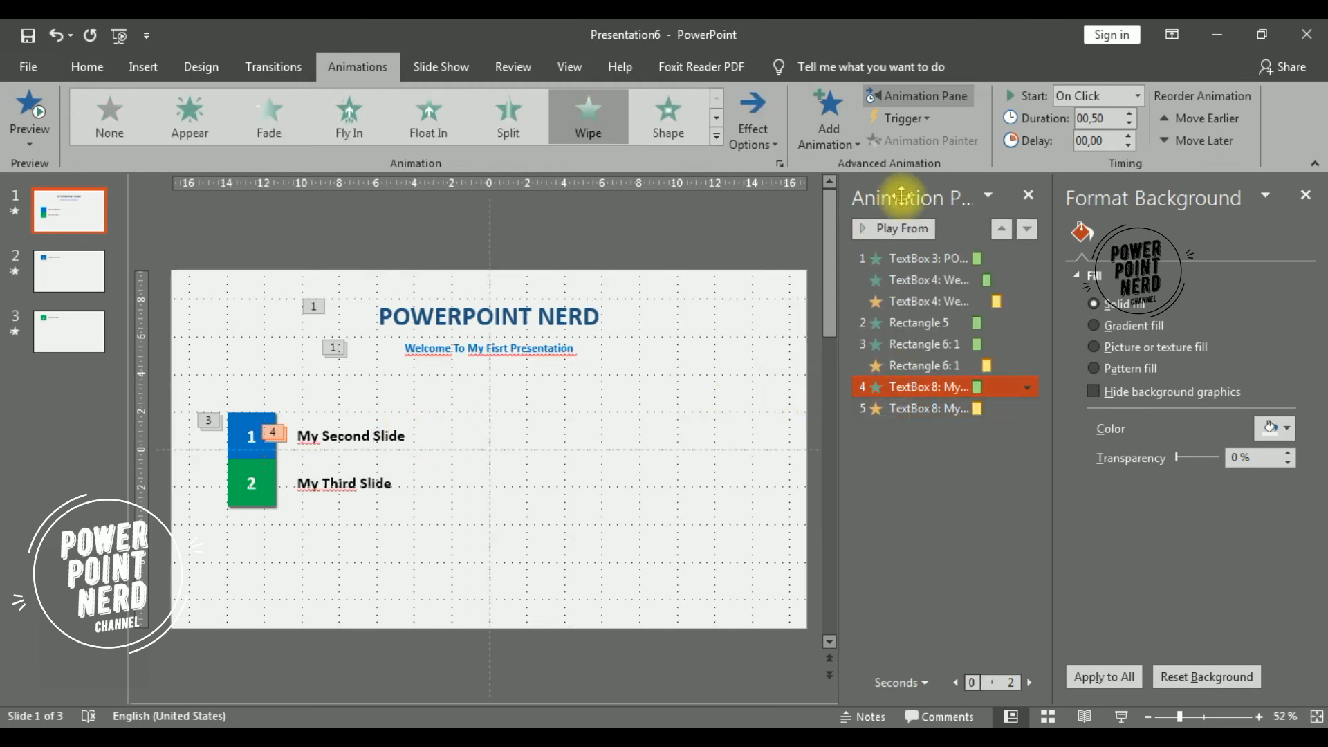
left_click(1088, 96)
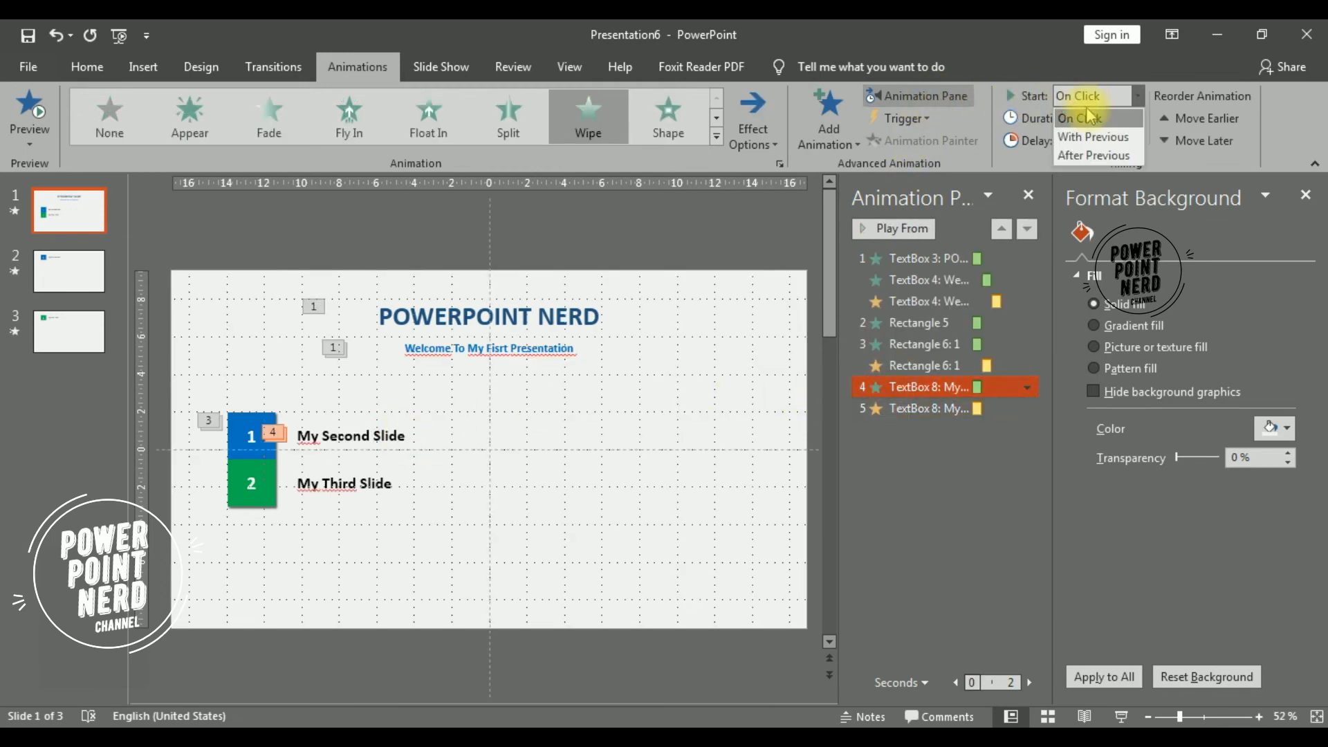
left_click(1096, 137)
left_click(946, 408)
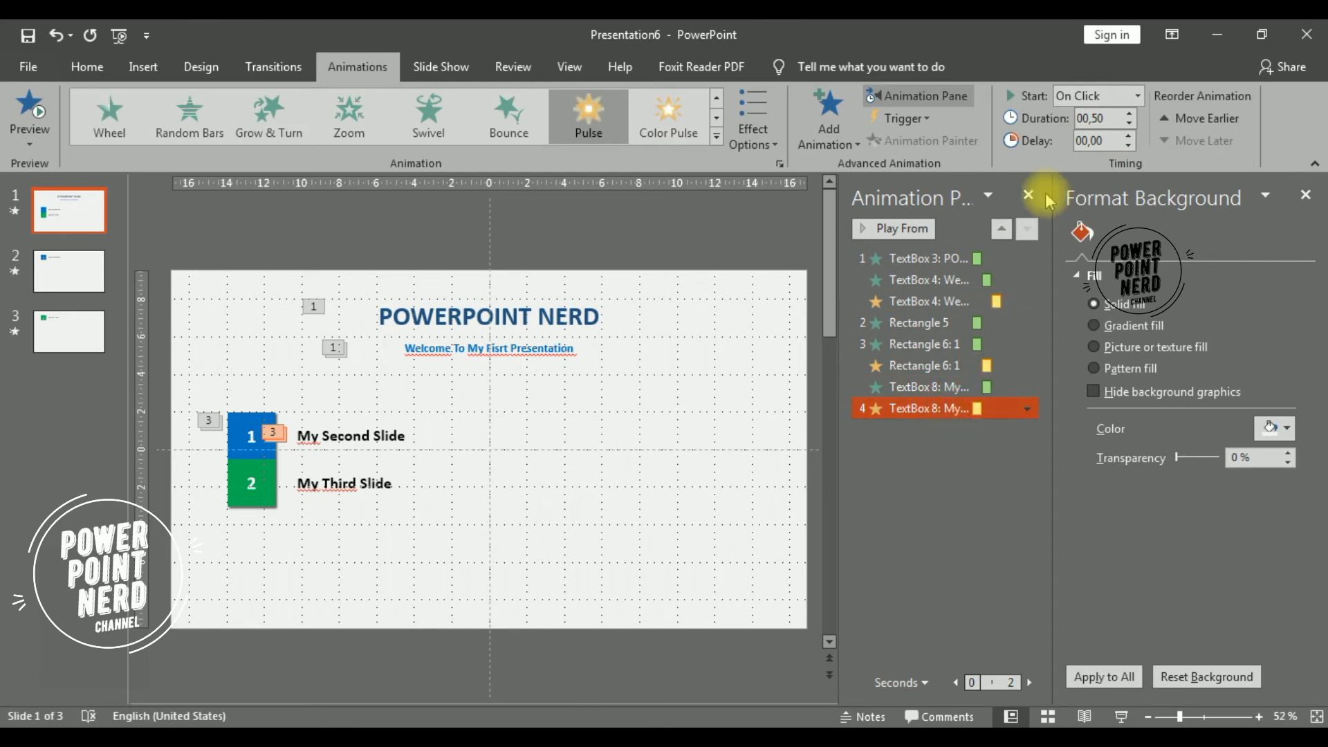
left_click(1090, 94)
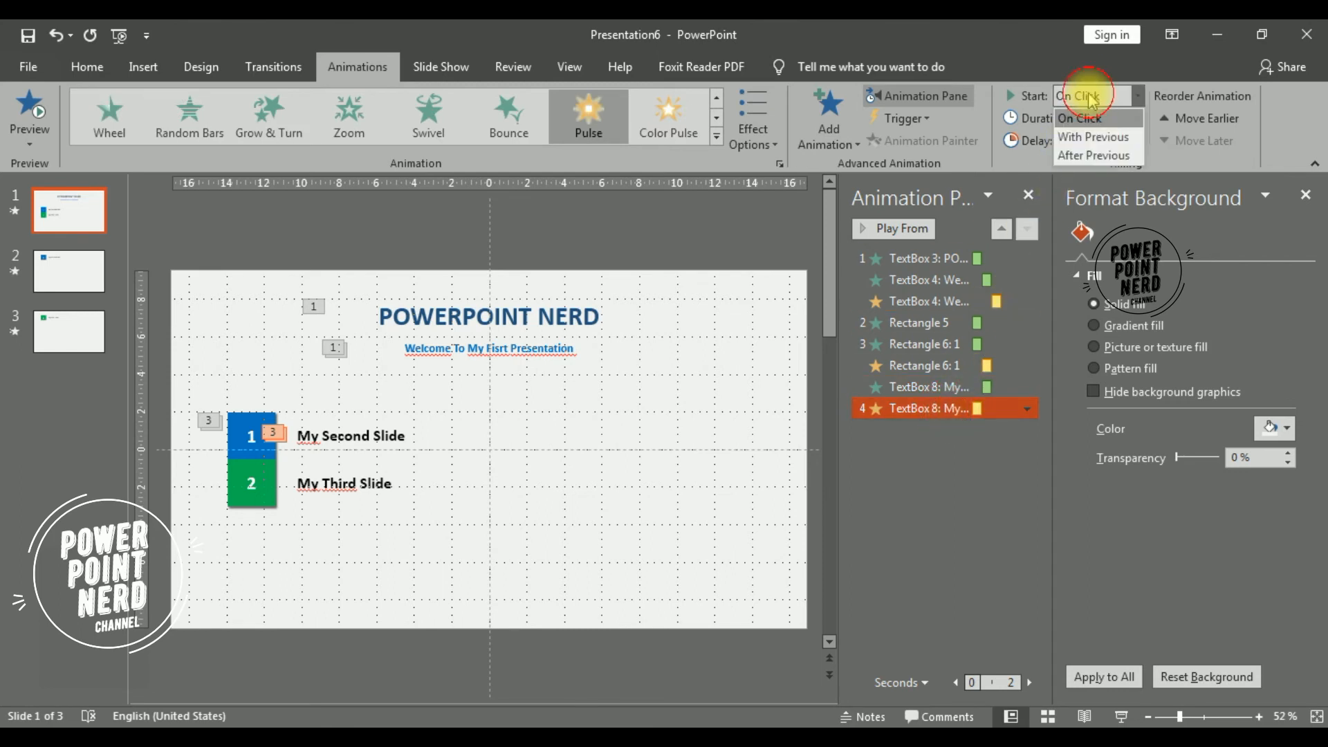
left_click(1094, 155)
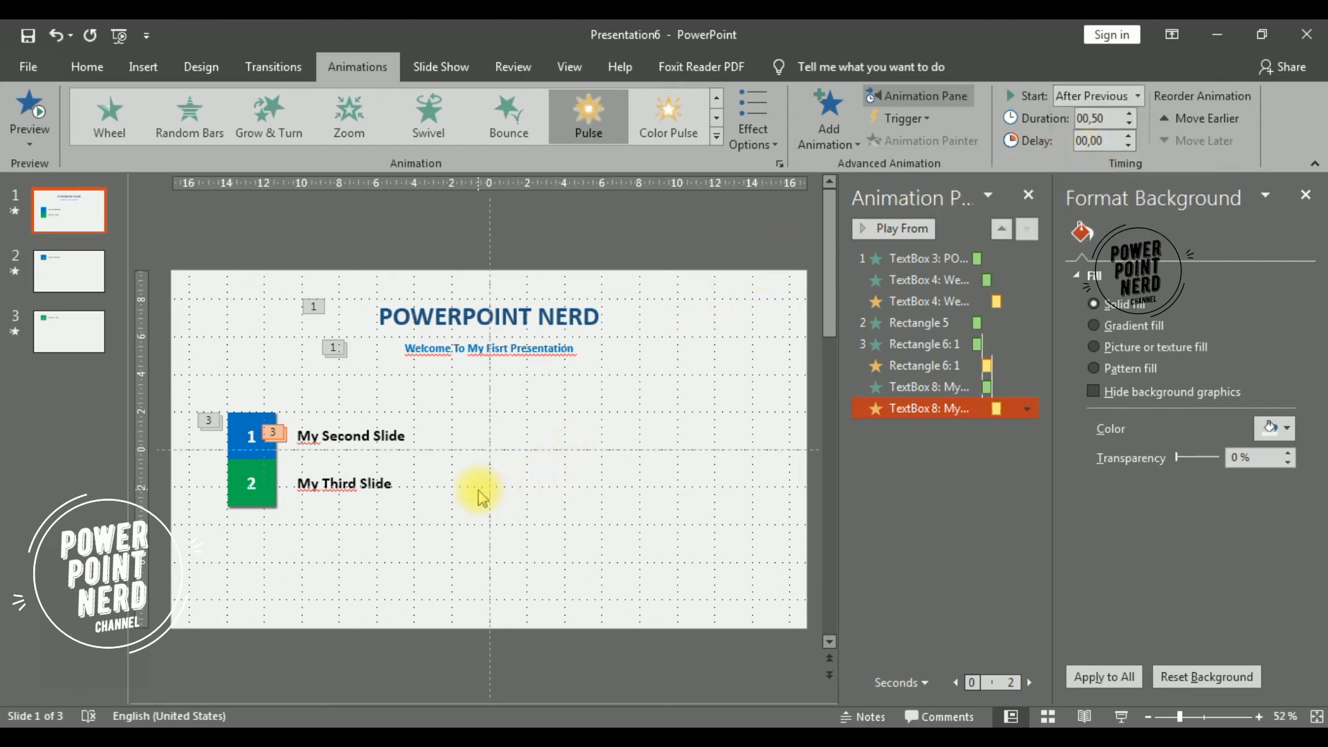
Step: Give the green square 2 a Fade entrance and an additional Pulse emphasis animation that starts After Previous
left_click(261, 496)
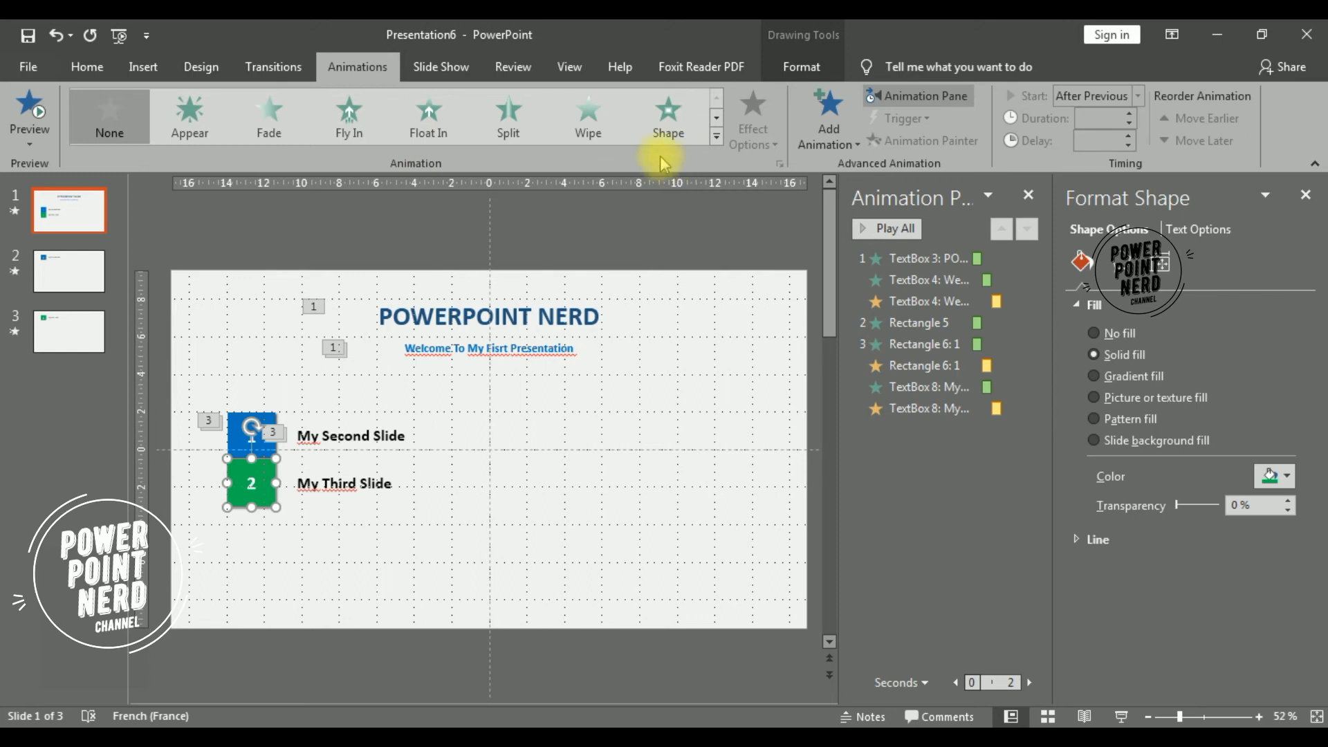
left_click(269, 123)
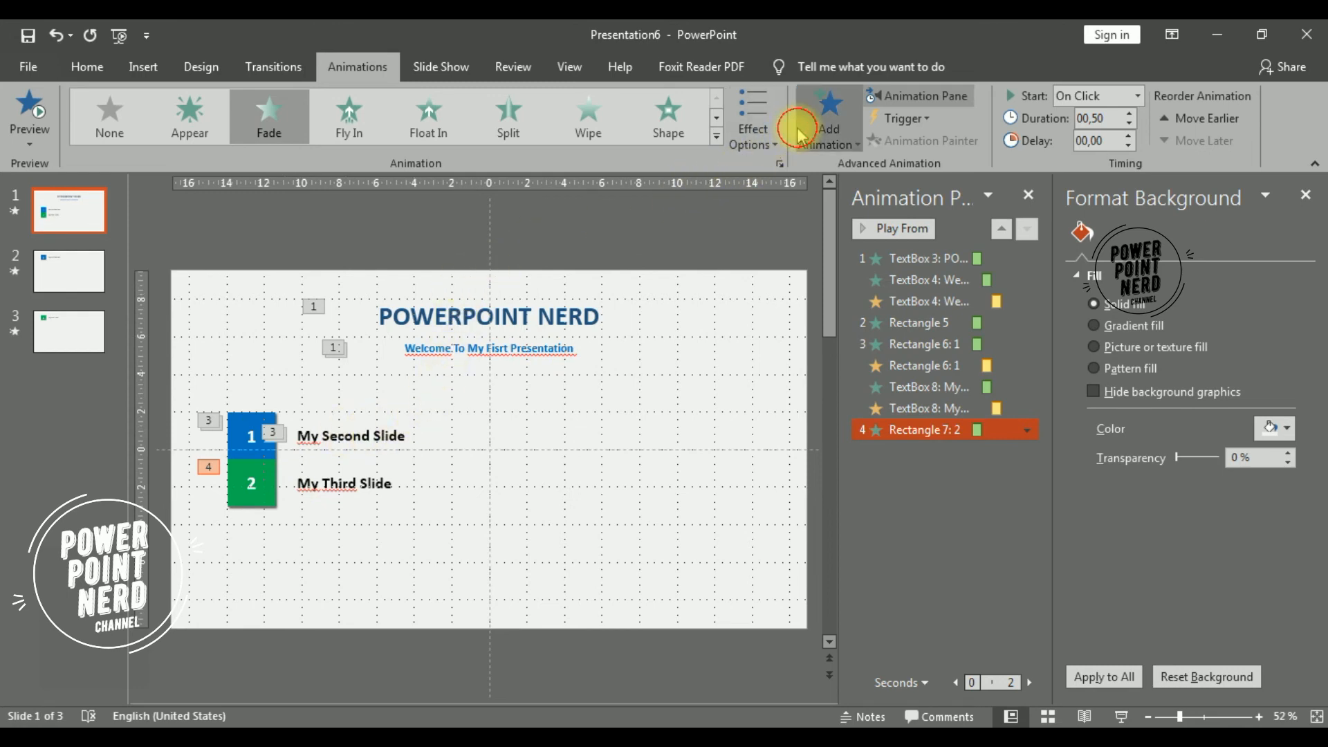
left_click(829, 121)
left_click(839, 370)
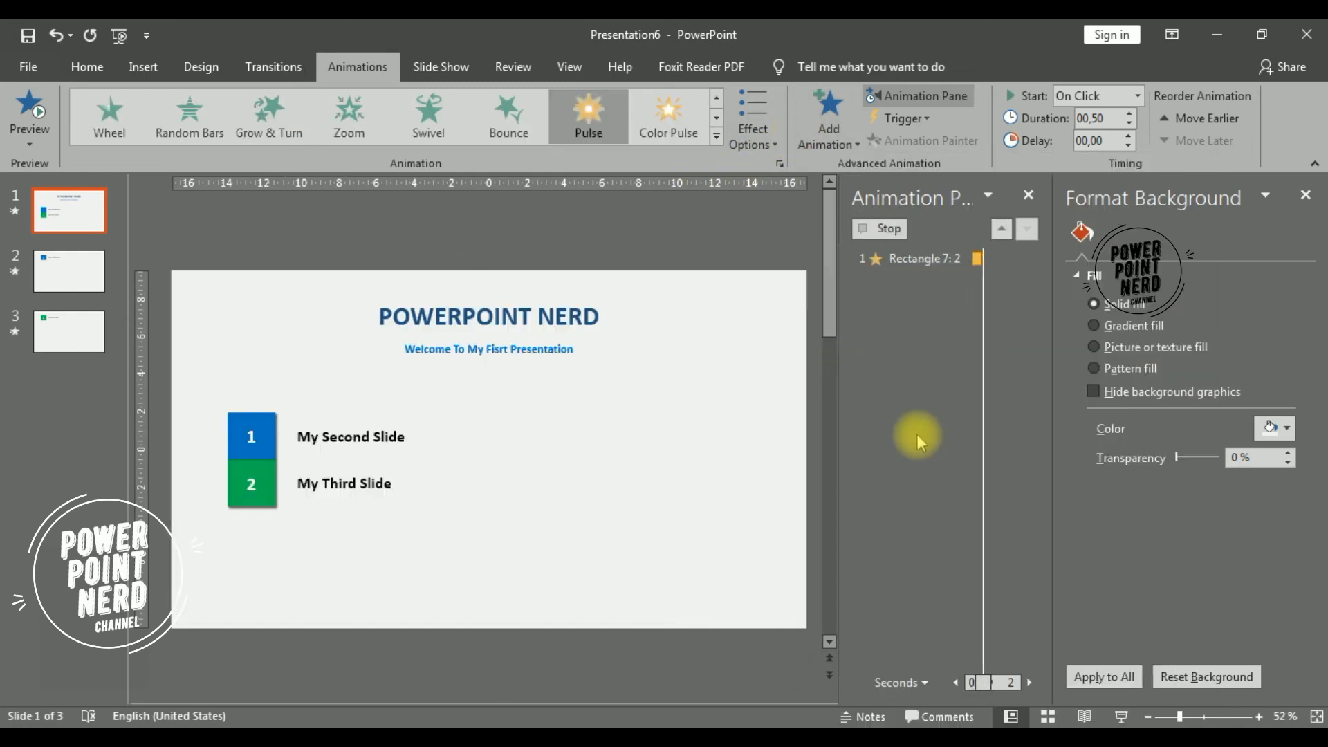
left_click(1137, 95)
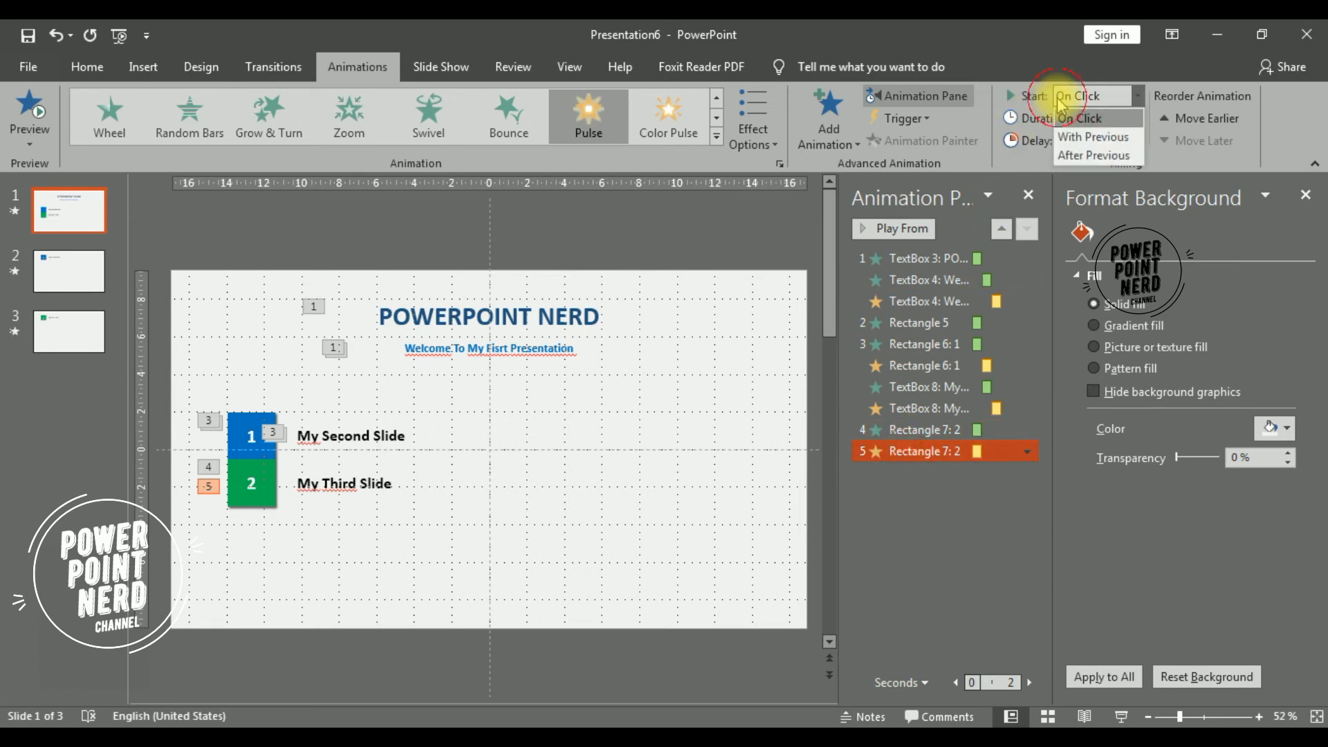
left_click(1091, 156)
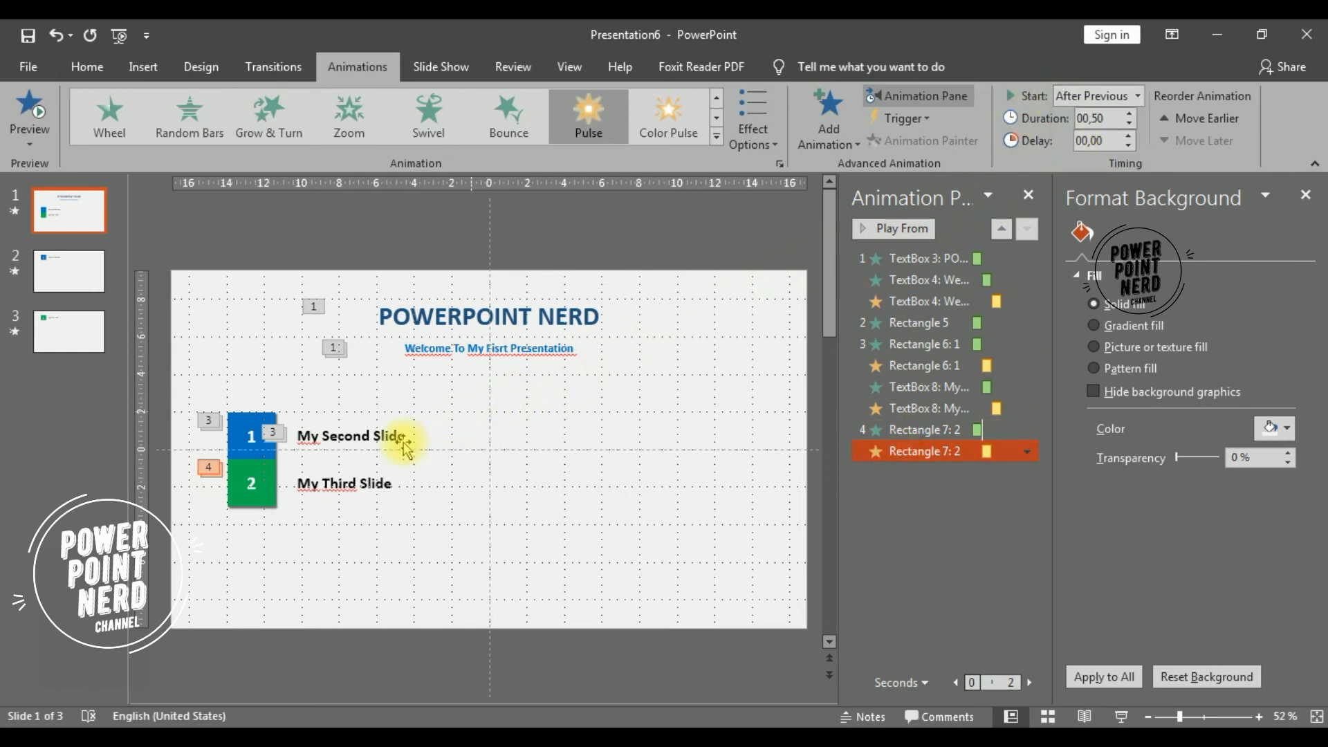
Step: Give the "My Third Slide" text on slide 1 a Wipe entrance From Left and an additional Pulse emphasis animation
left_click(344, 484)
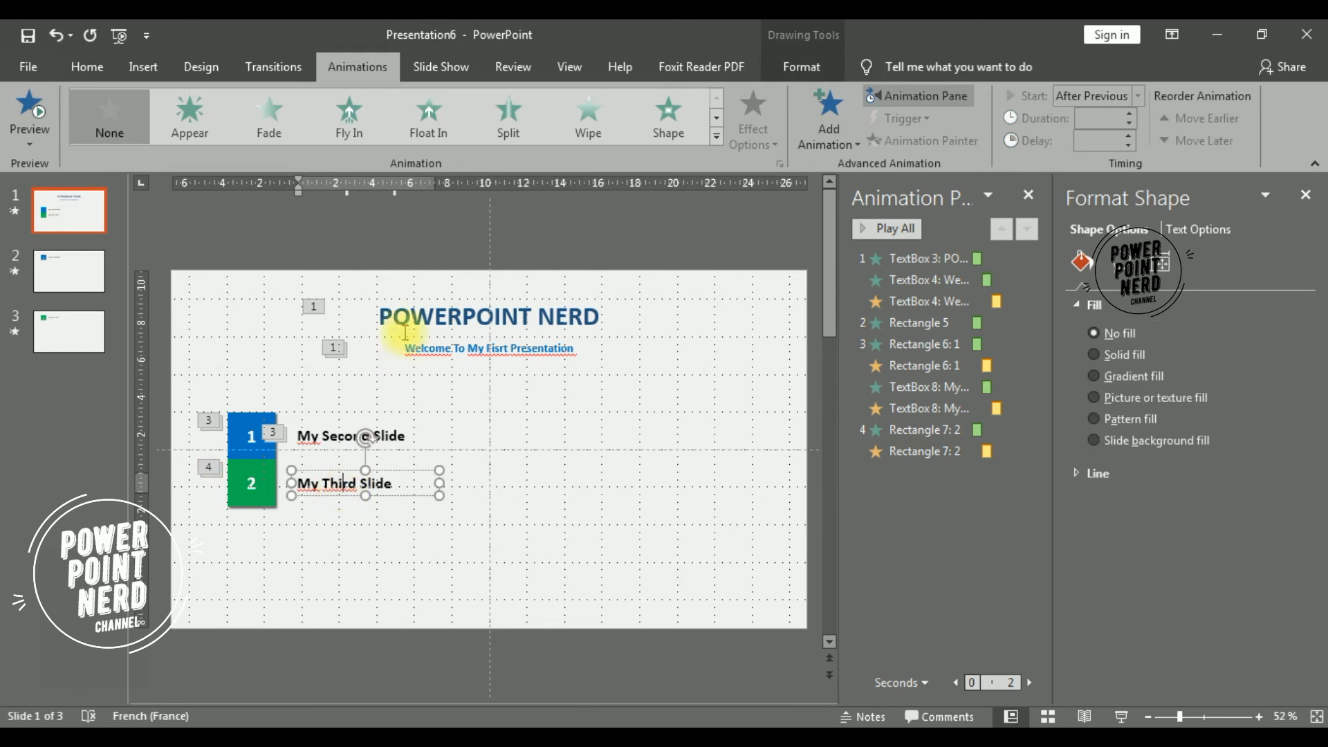
left_click(612, 140)
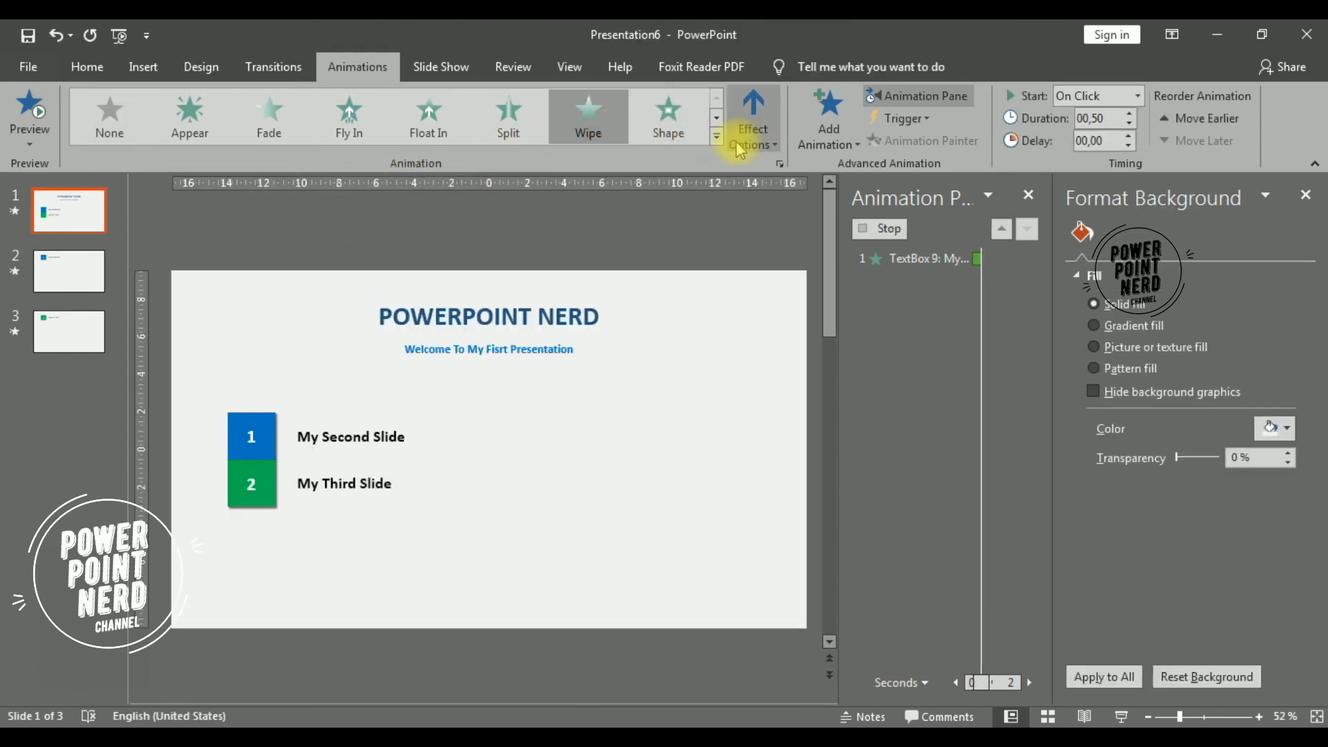
left_click(747, 145)
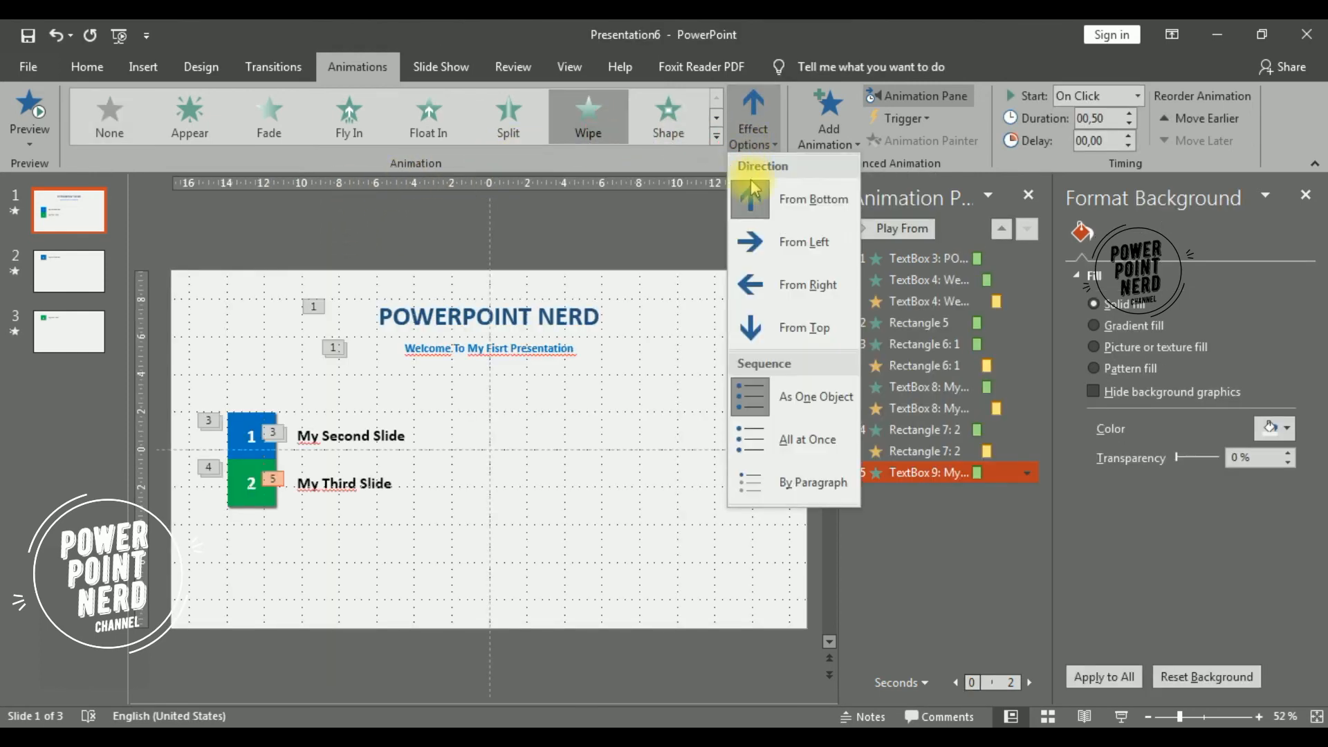
left_click(787, 242)
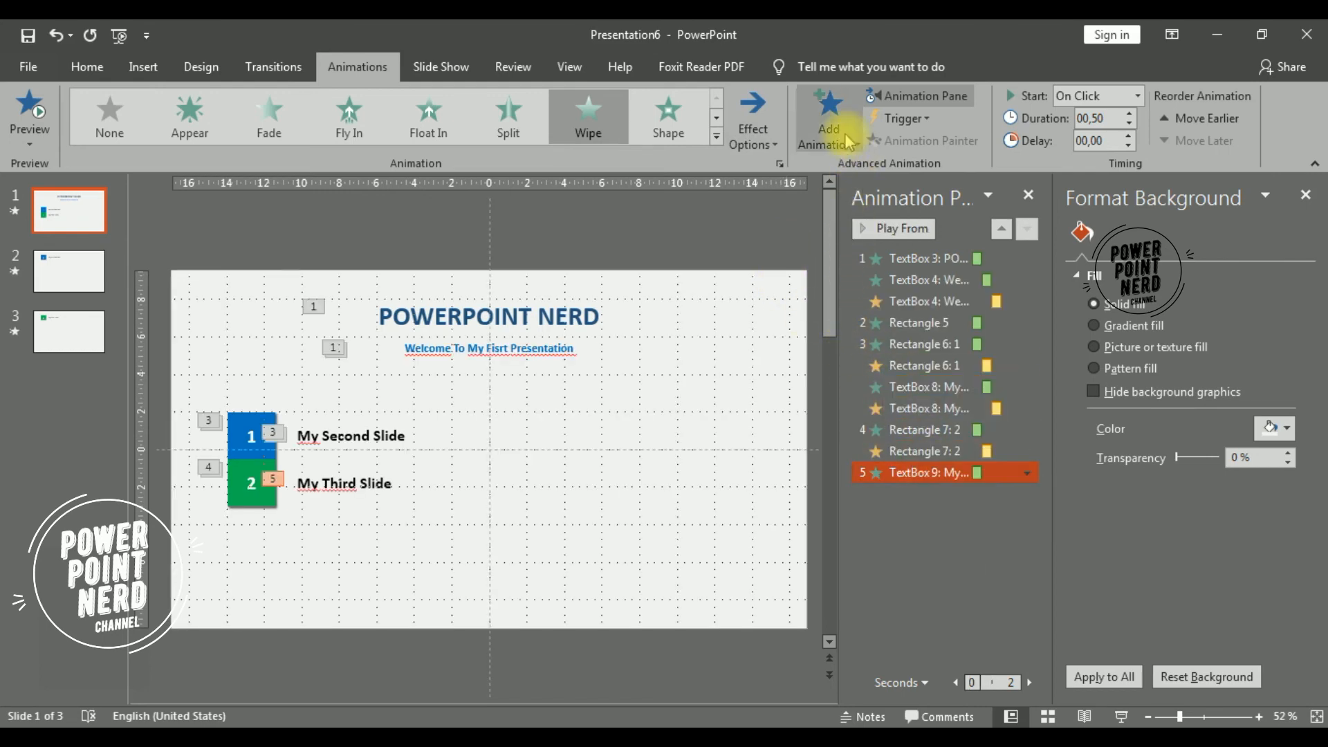
left_click(830, 112)
left_click(851, 385)
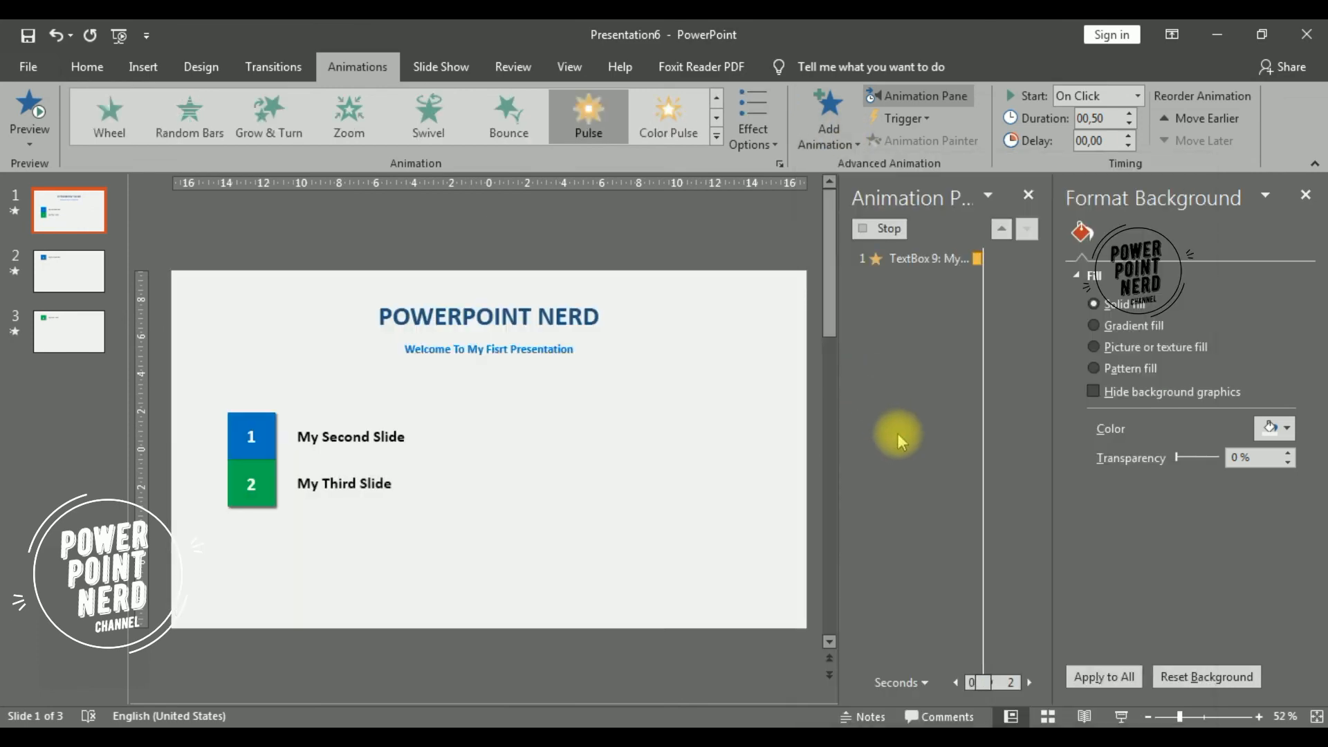
Step: Set the Wipe of the "My Third Slide" text to start With Previous and its Pulse to start After Previous
left_click(898, 471)
left_click(1105, 98)
left_click(1093, 129)
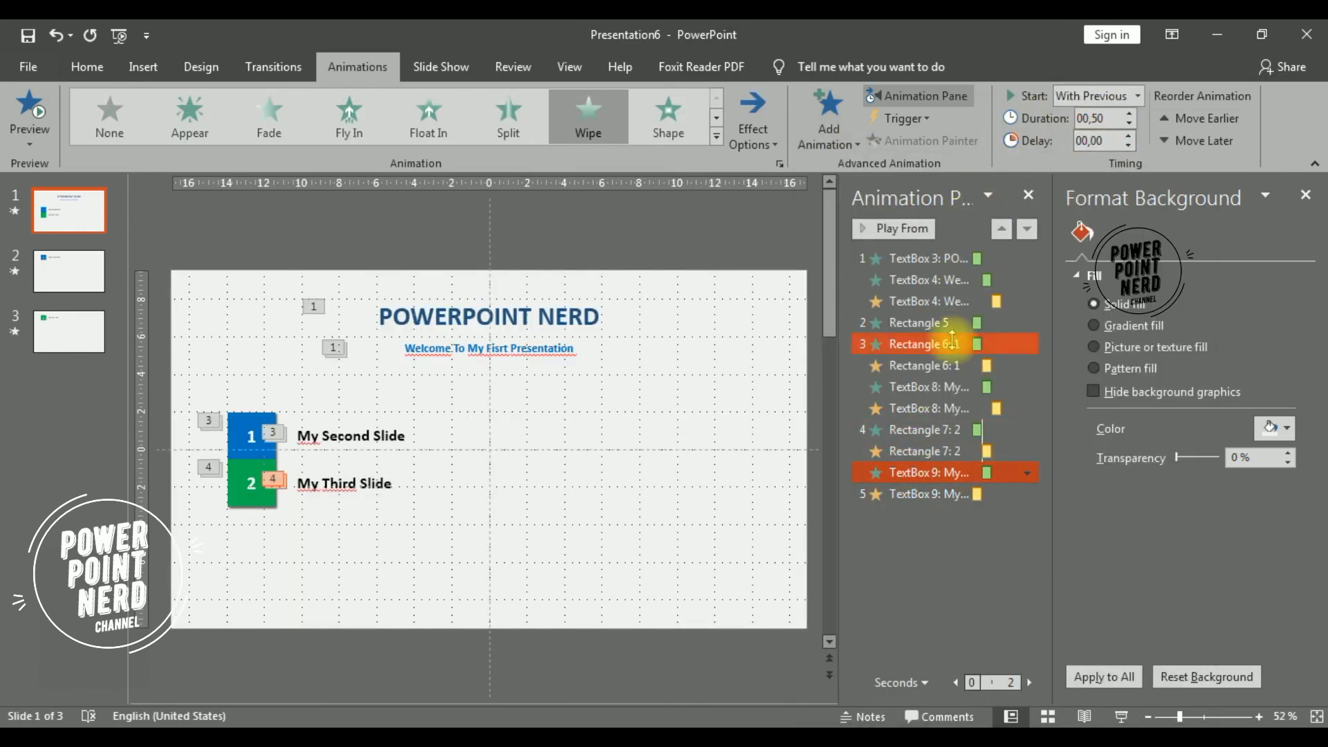
left_click(933, 487)
left_click(1100, 96)
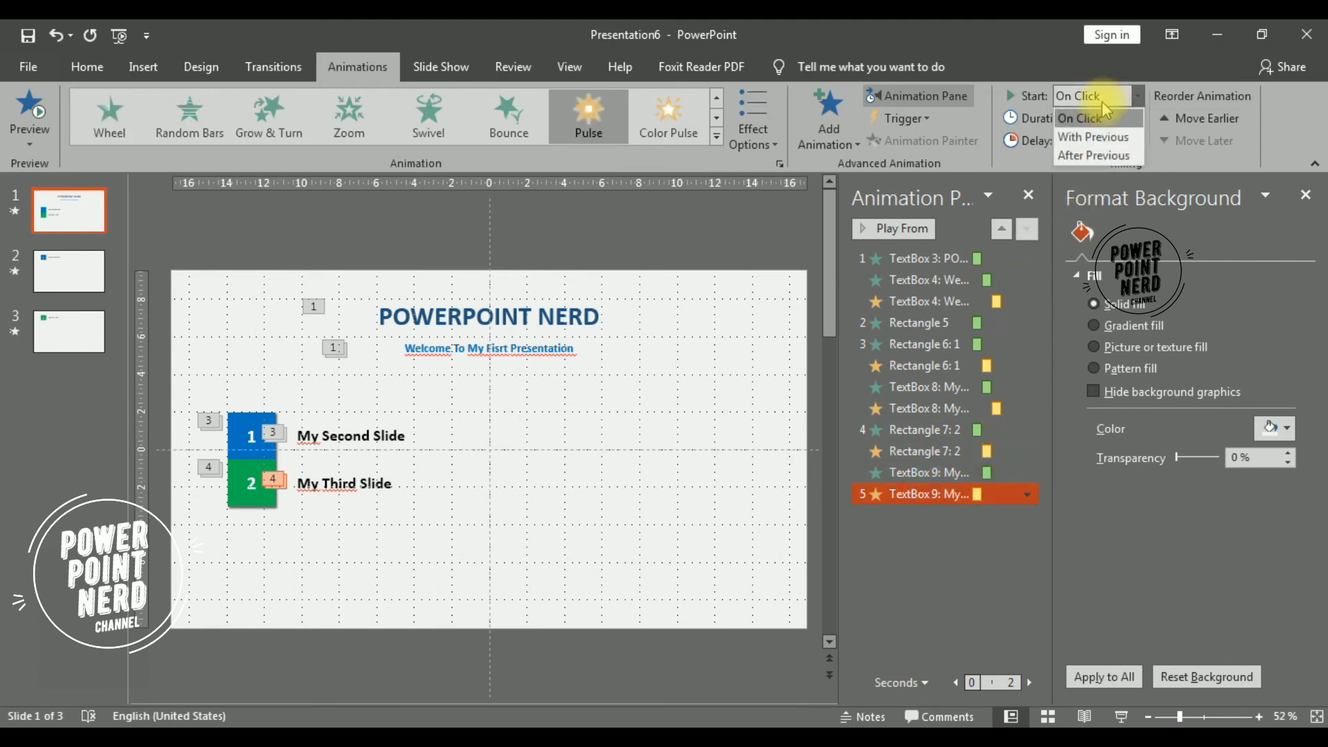
left_click(1093, 156)
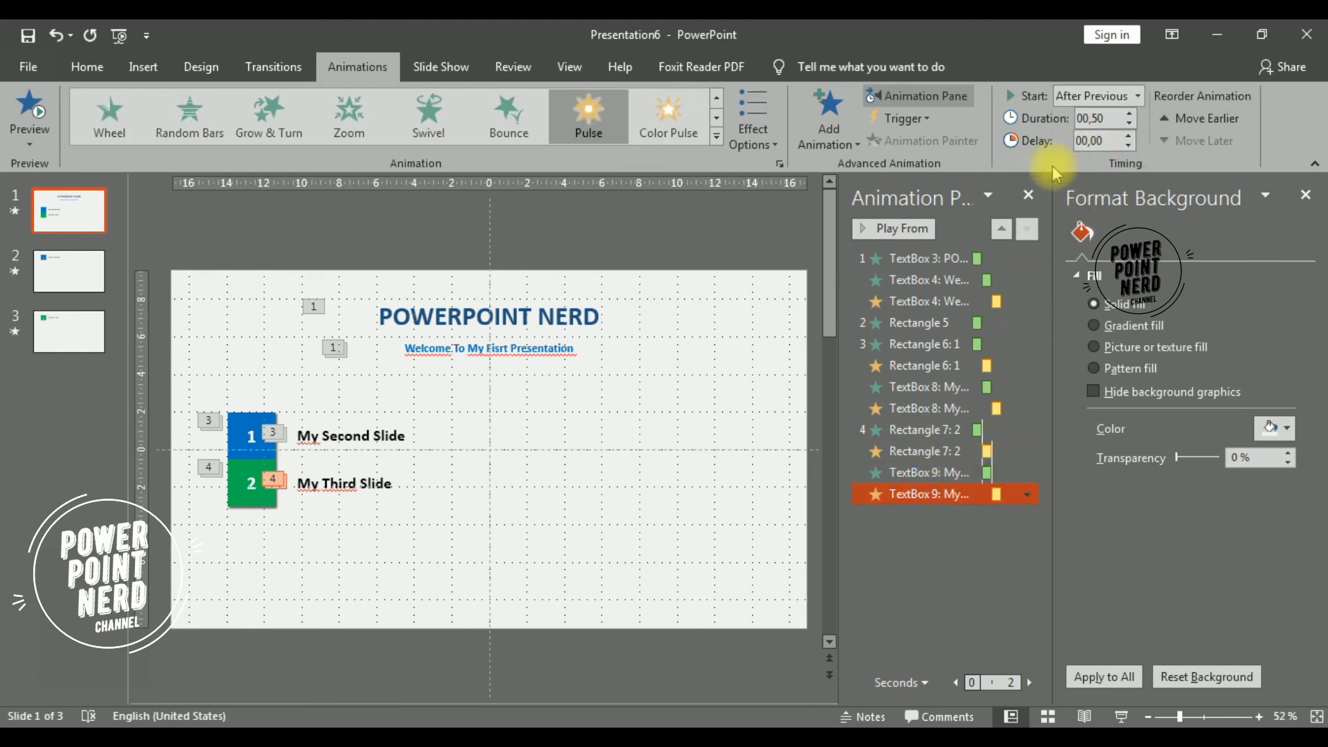
left_click(607, 493)
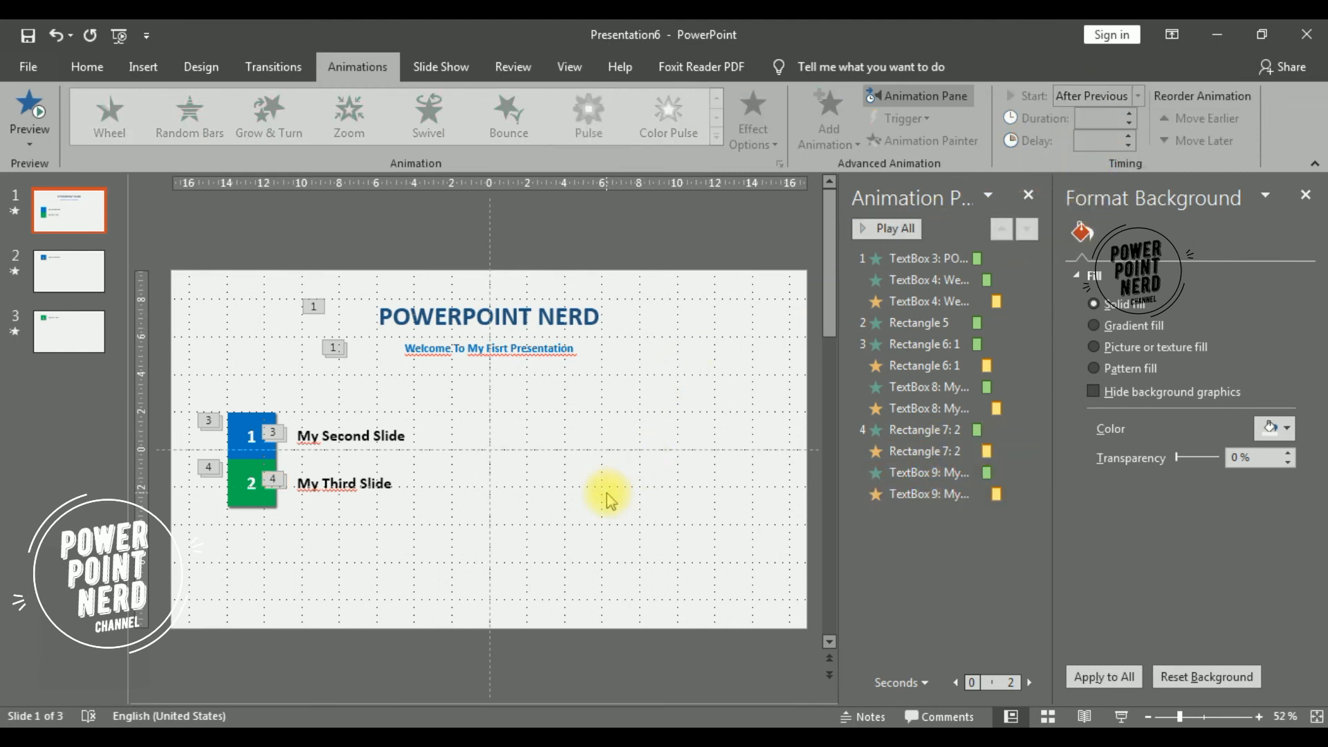
Step: On slide 2, give the blue square 1 a Fade entrance and an additional Pulse emphasis animation
left_click(85, 263)
left_click(267, 335)
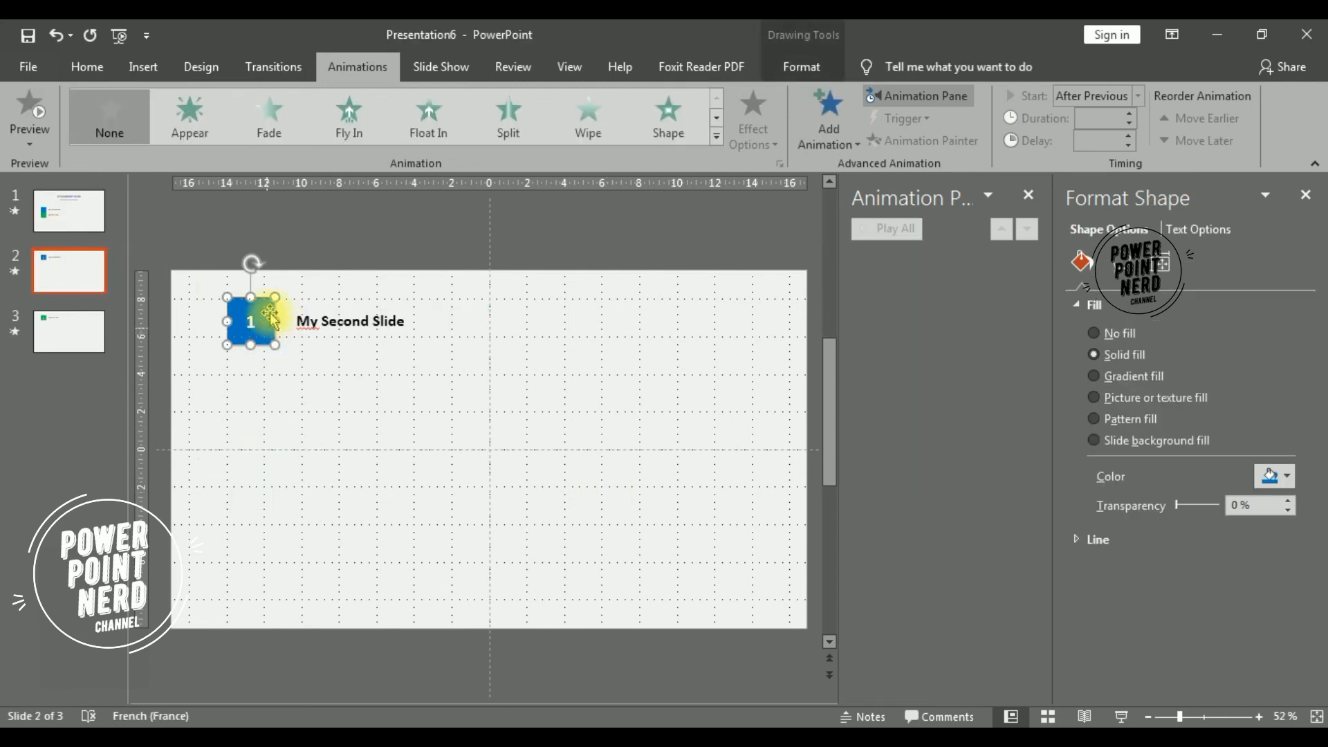
left_click(276, 130)
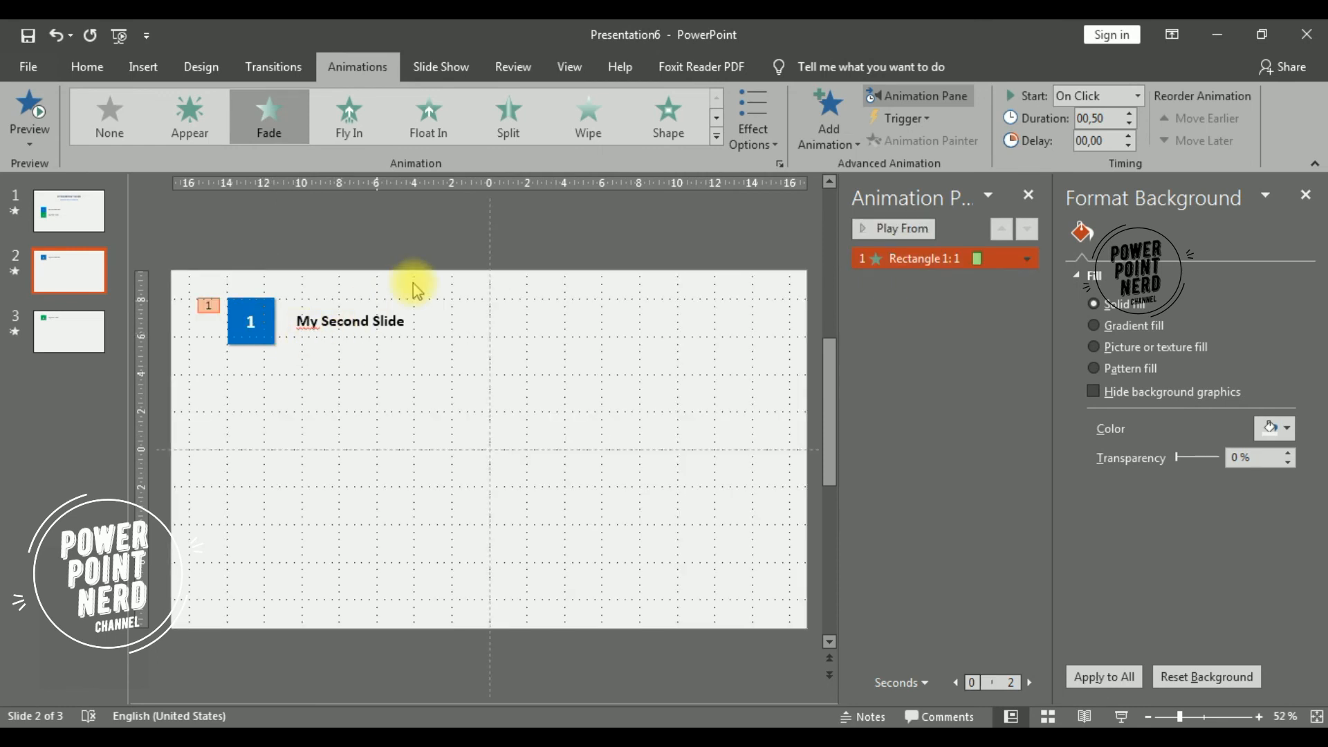
left_click(824, 117)
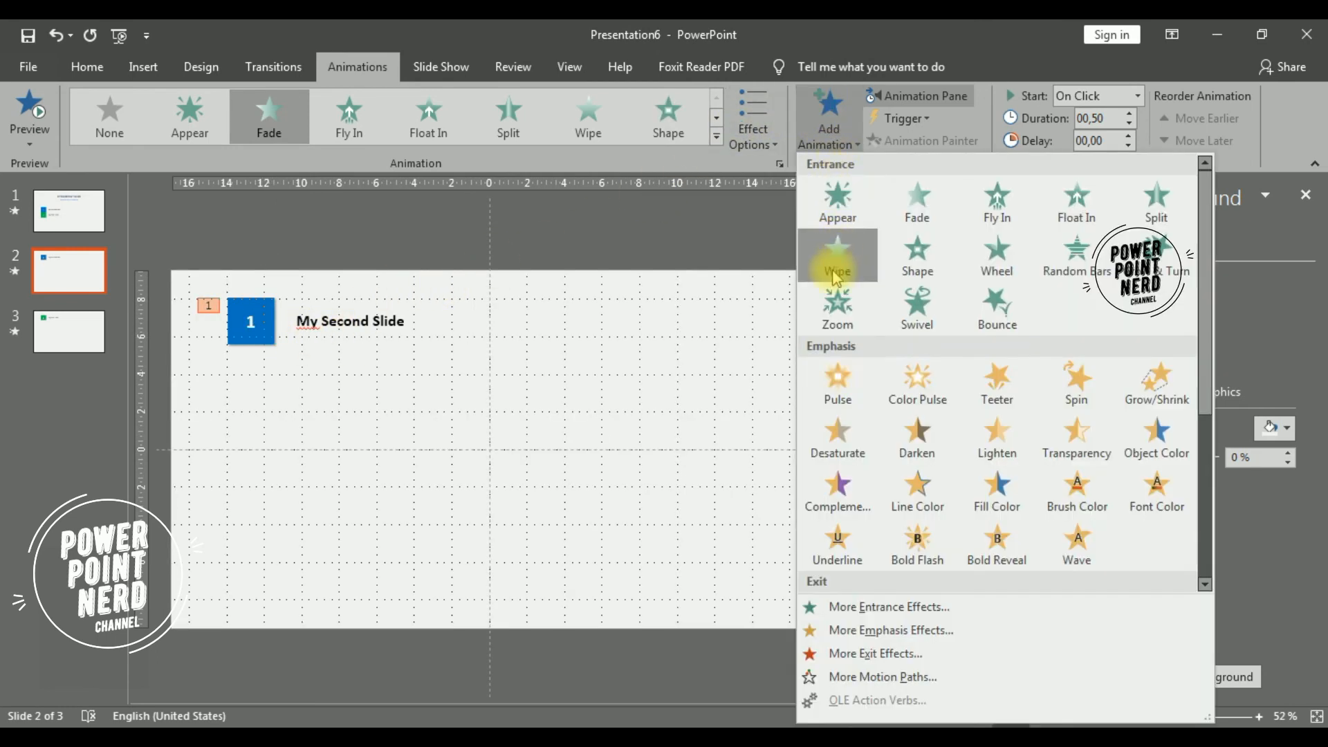
left_click(838, 377)
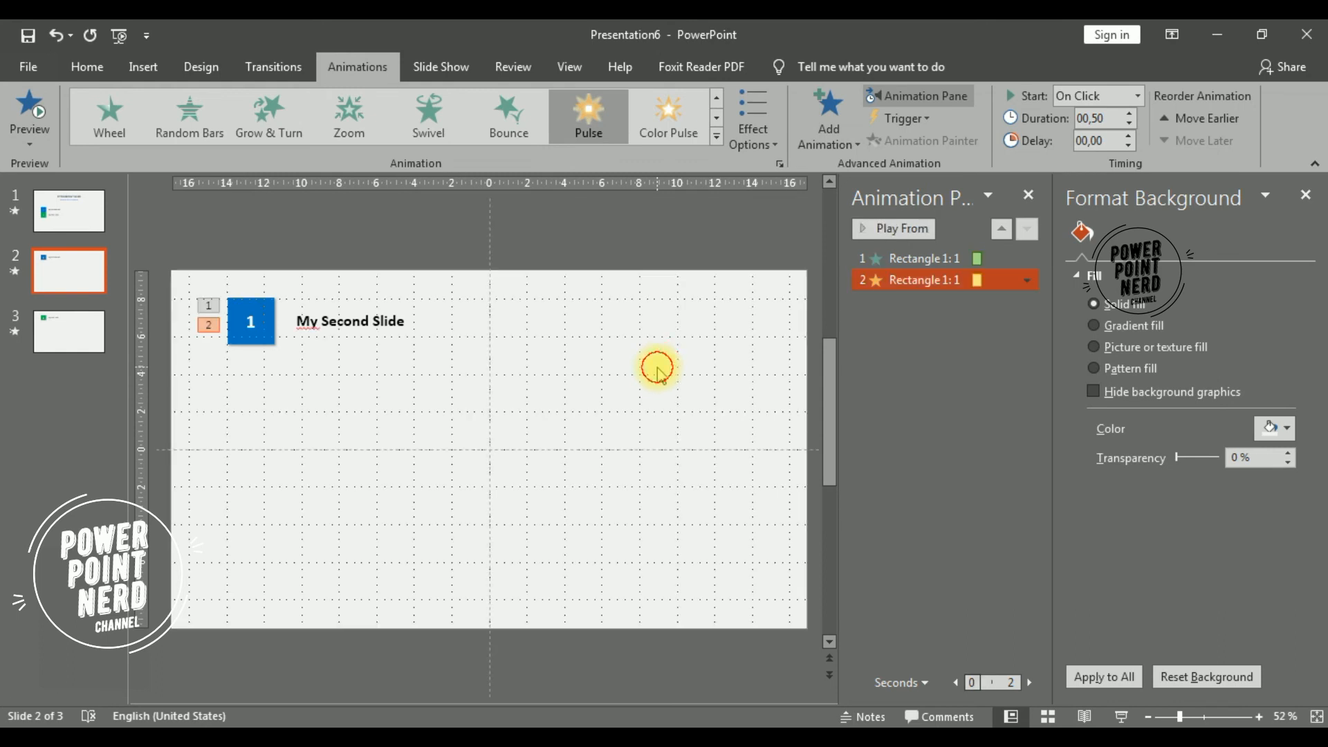
Step: Set the Pulse animation of slide 2's blue square 1 to start After Previous
left_click(889, 258)
left_click(917, 277)
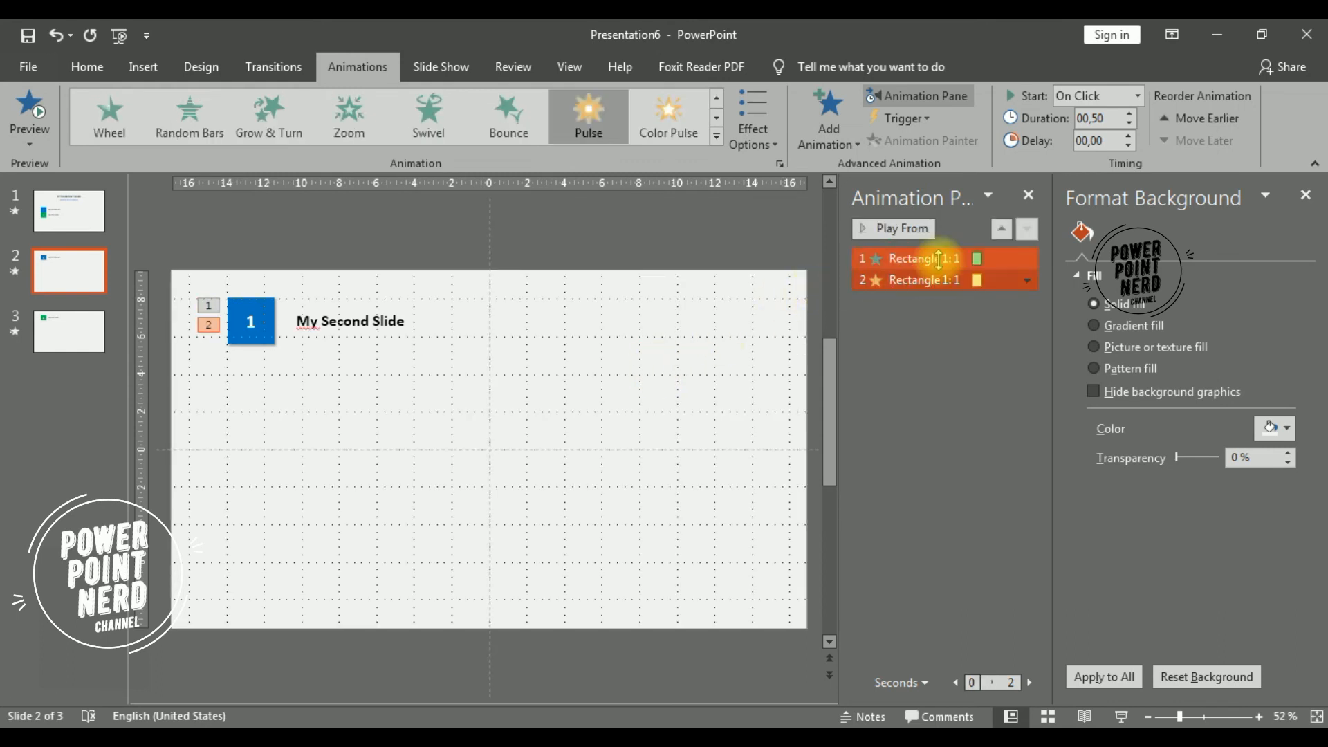
left_click(1087, 96)
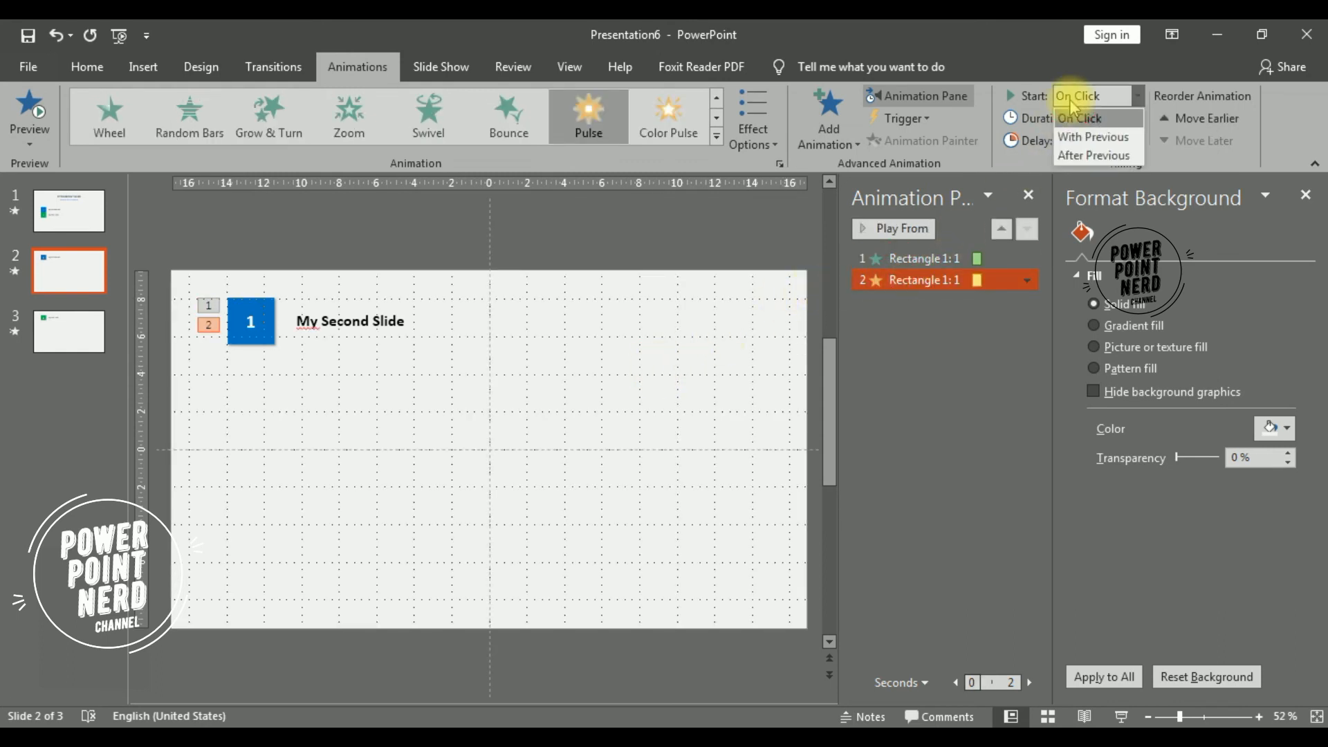
left_click(1088, 155)
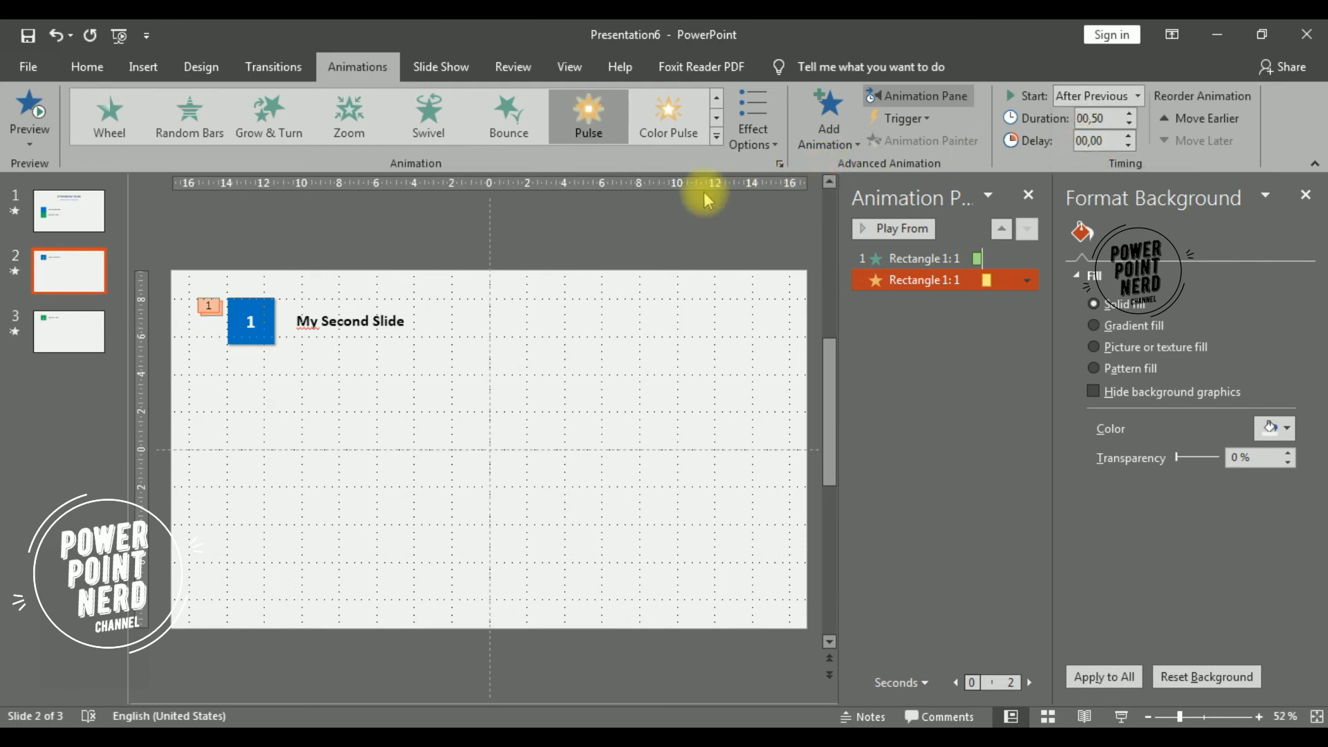
Step: Apply a Wipe entrance animation From Left to the "My Second Slide" text on slide 2
left_click(391, 320)
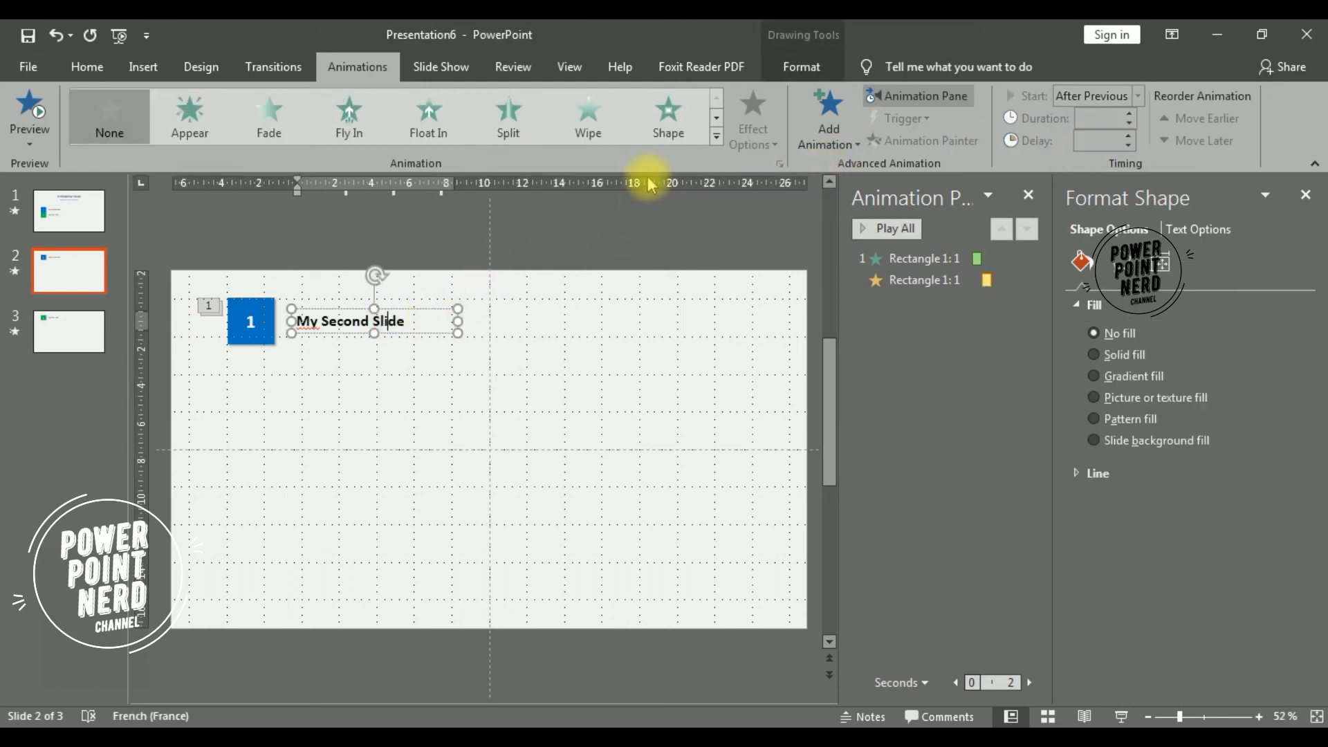
left_click(595, 138)
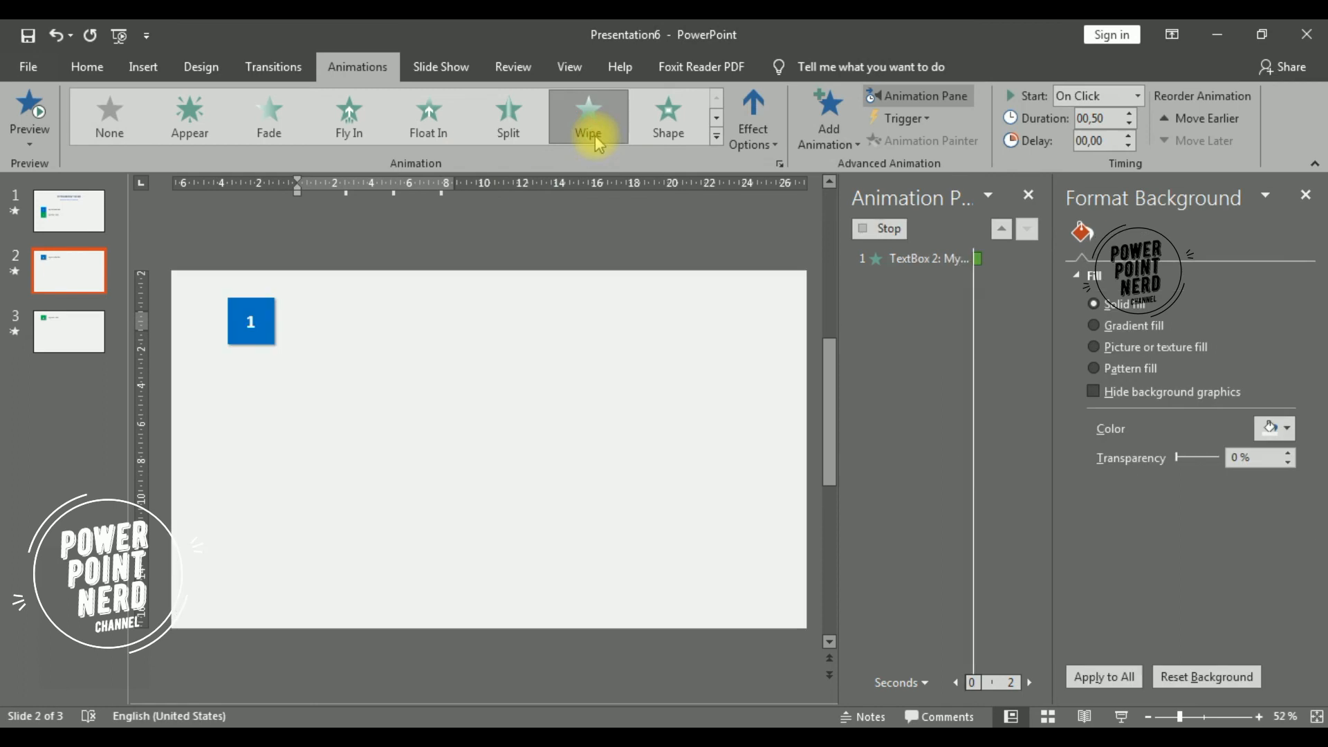
left_click(770, 159)
left_click(797, 237)
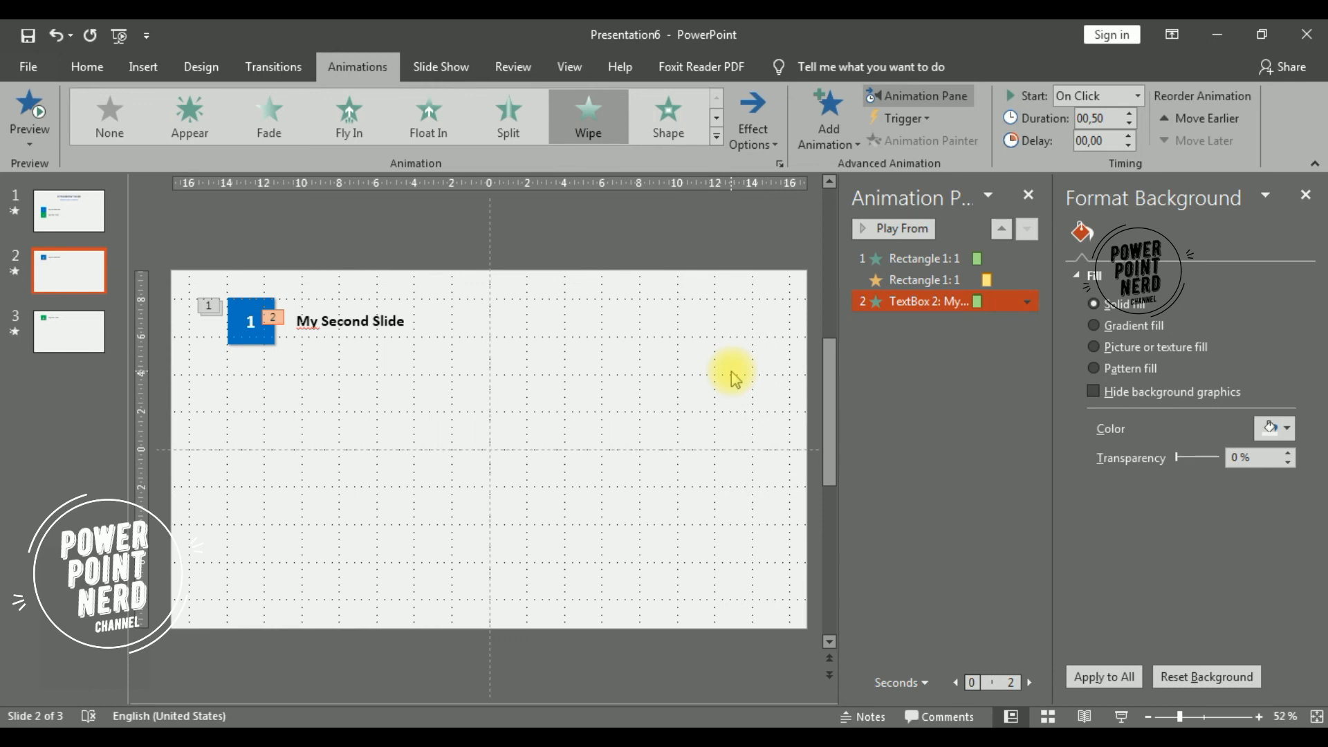
Step: Set the Wipe animation of the "My Second Slide" text on slide 2 to start With Previous
left_click(1090, 98)
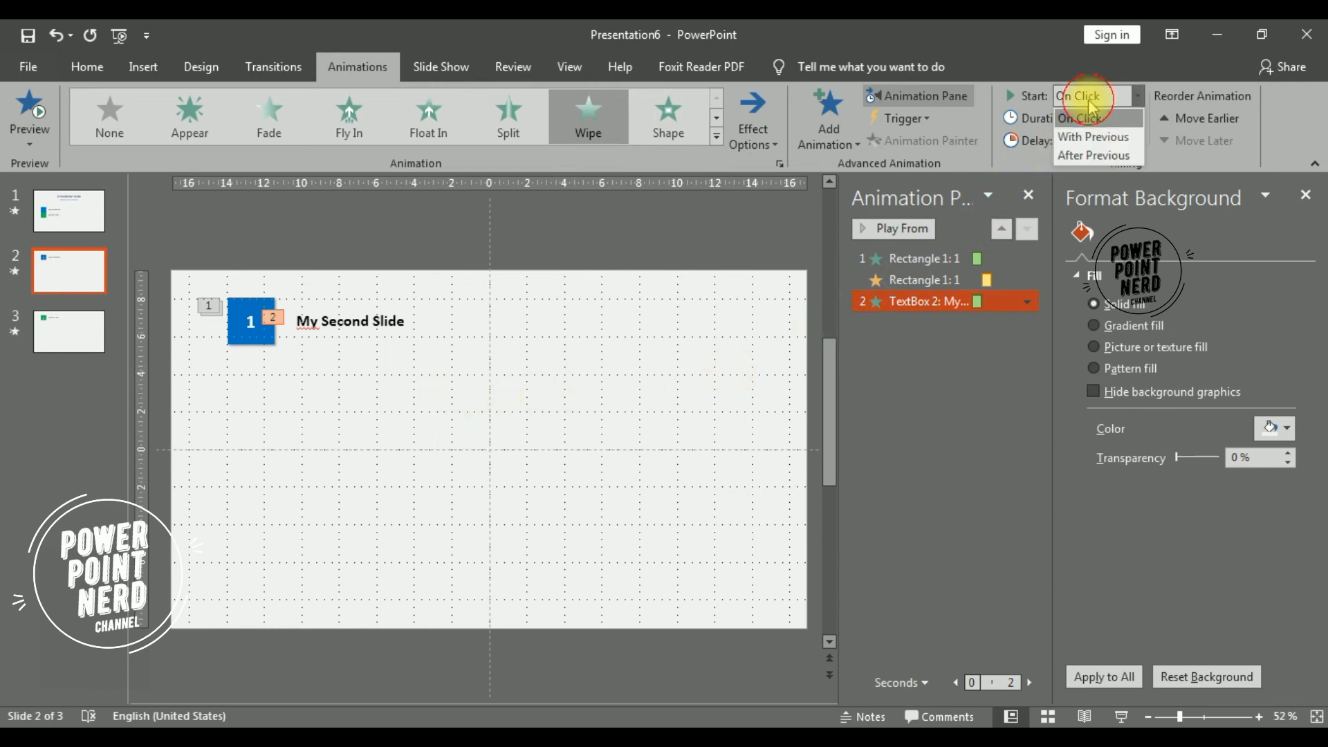
left_click(1099, 137)
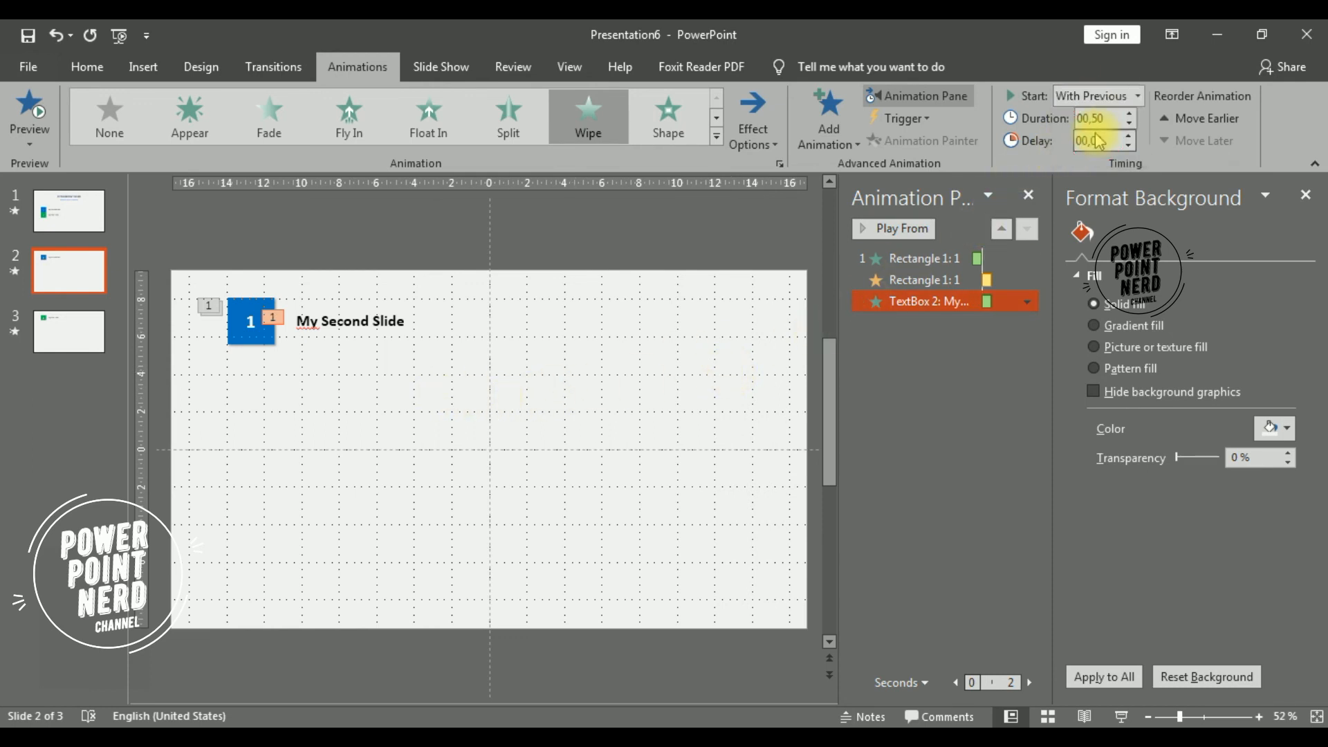
Step: On slide 3, give the green square 2 a Fade entrance and an additional Pulse emphasis that starts After Previous
left_click(87, 329)
left_click(265, 324)
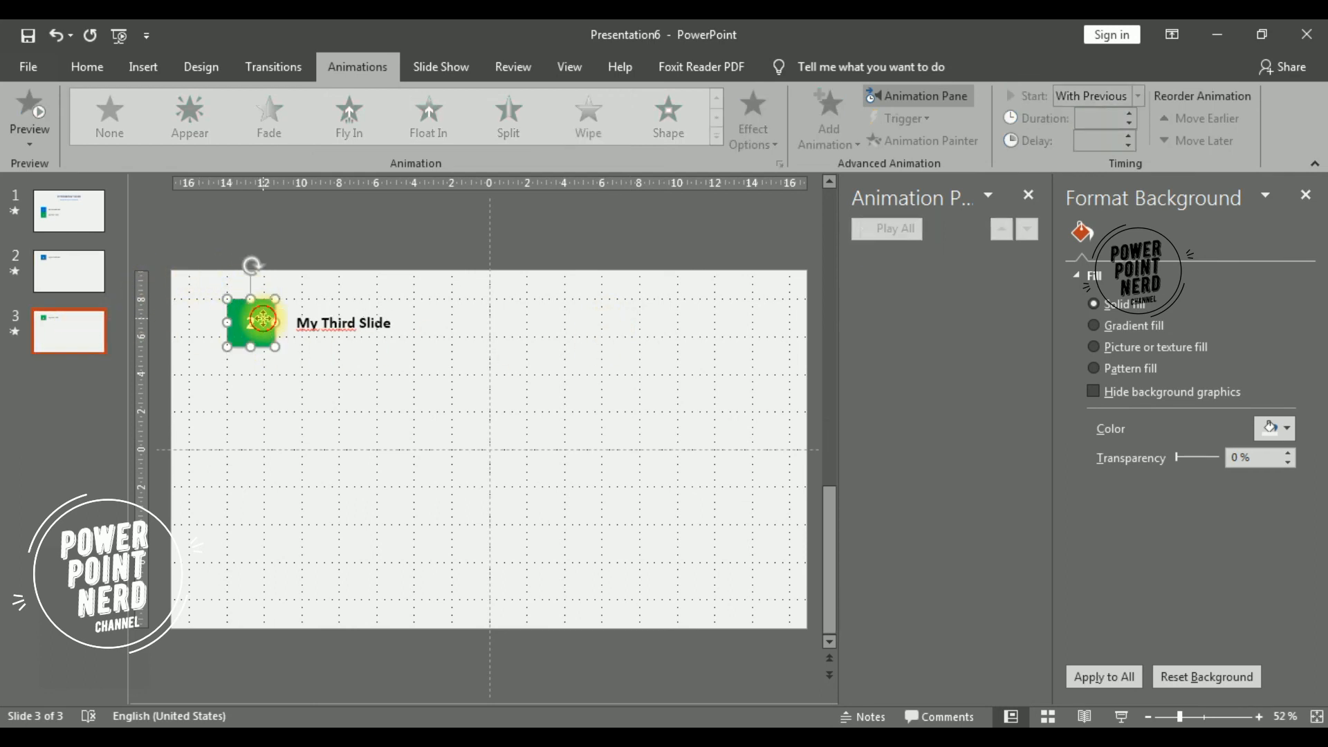
left_click(277, 138)
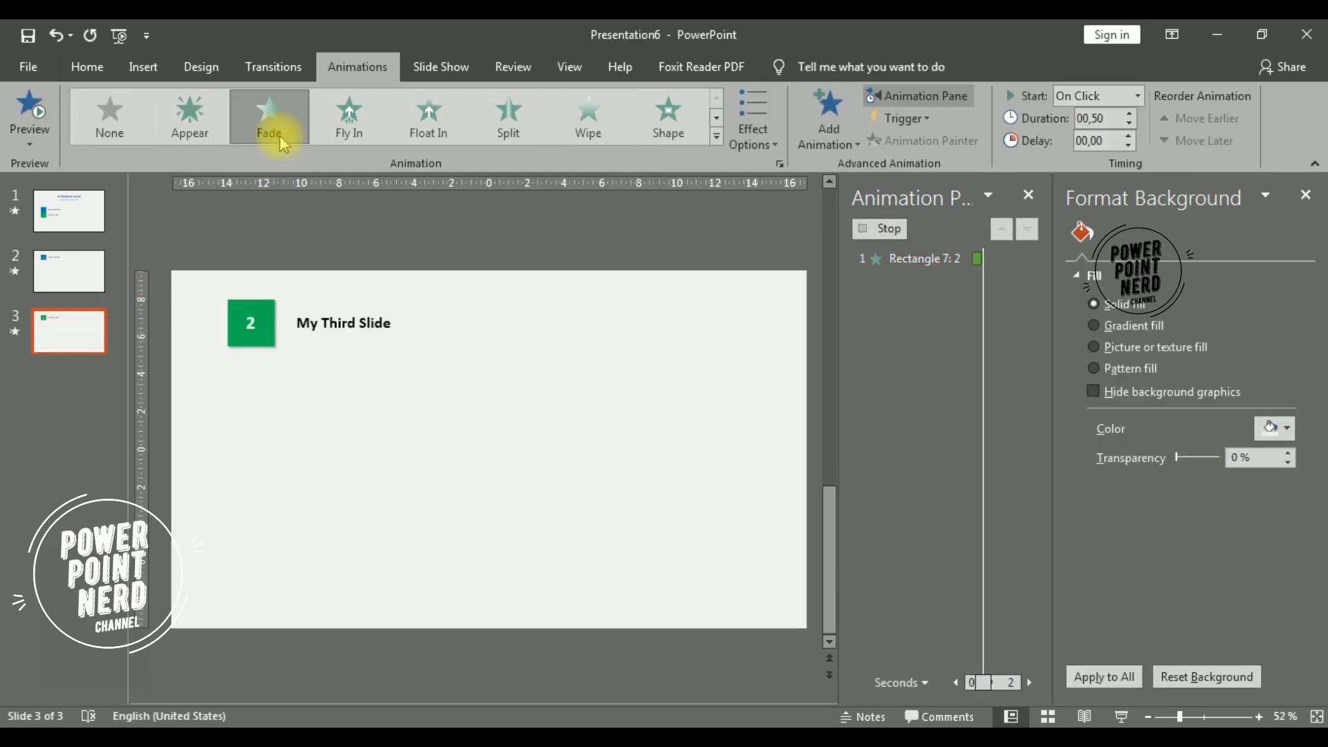
left_click(828, 124)
left_click(828, 378)
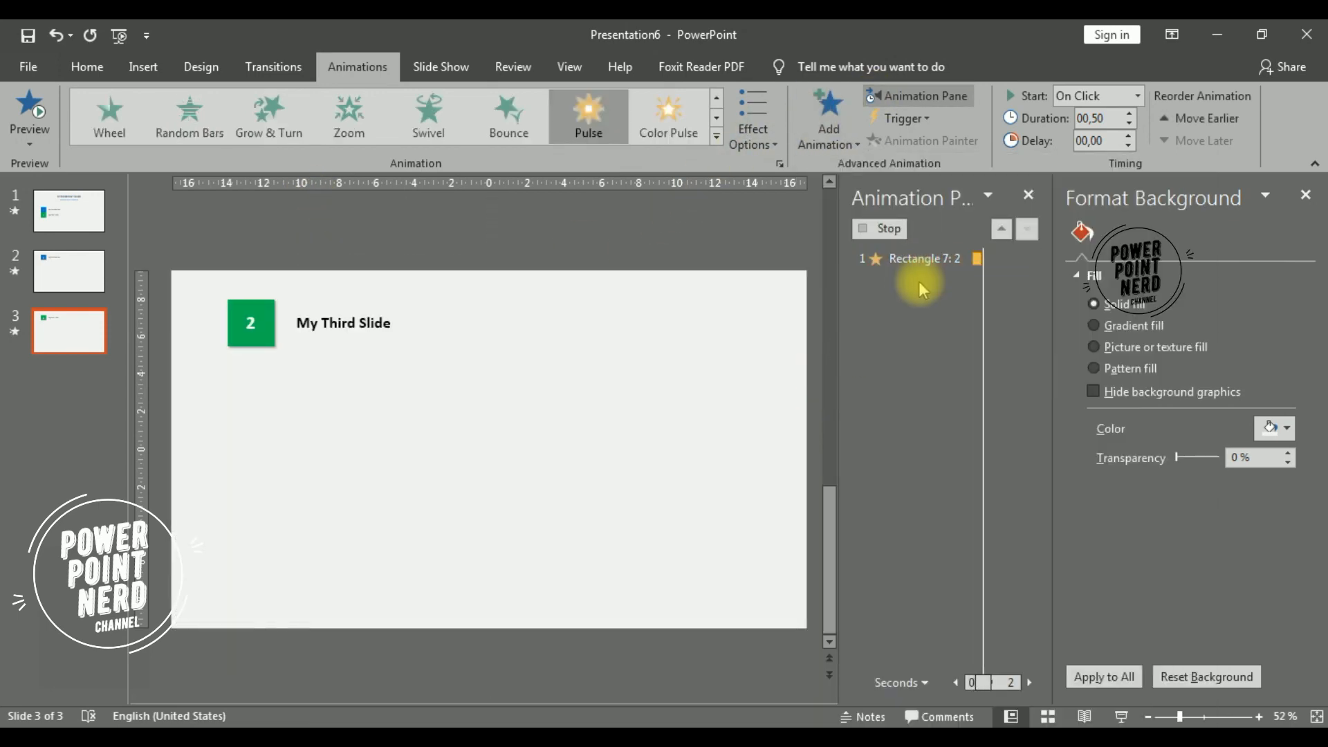
left_click(1085, 96)
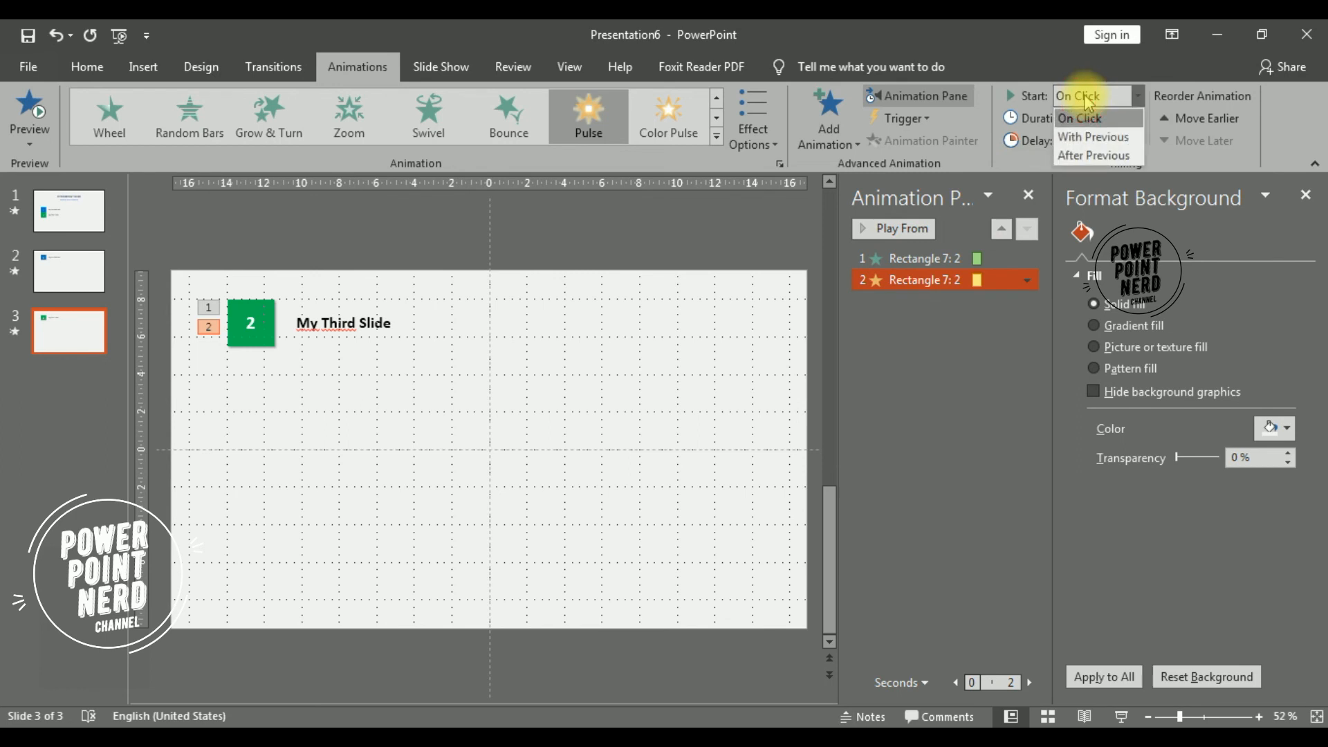
left_click(1085, 155)
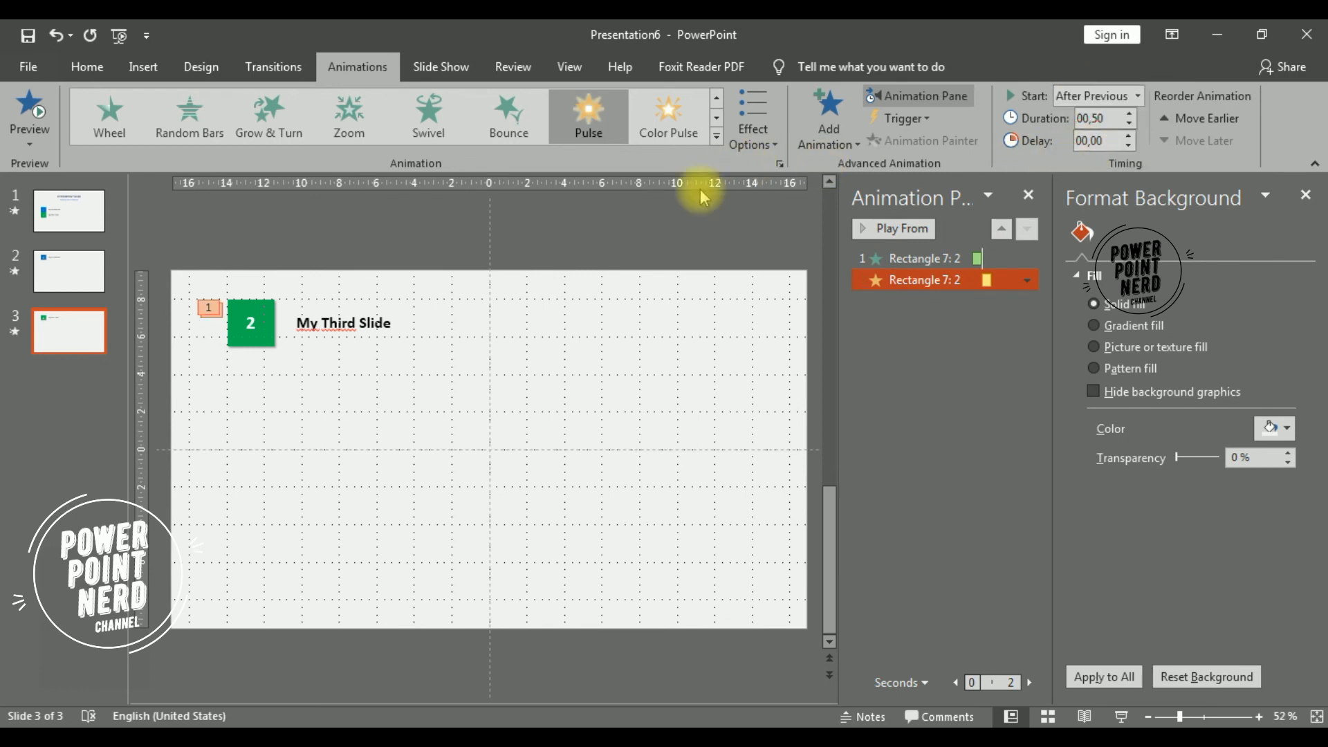
Step: Apply a Wipe entrance From Left to the "My Third Slide" text on slide 3, starting With Previous
left_click(365, 324)
left_click(588, 116)
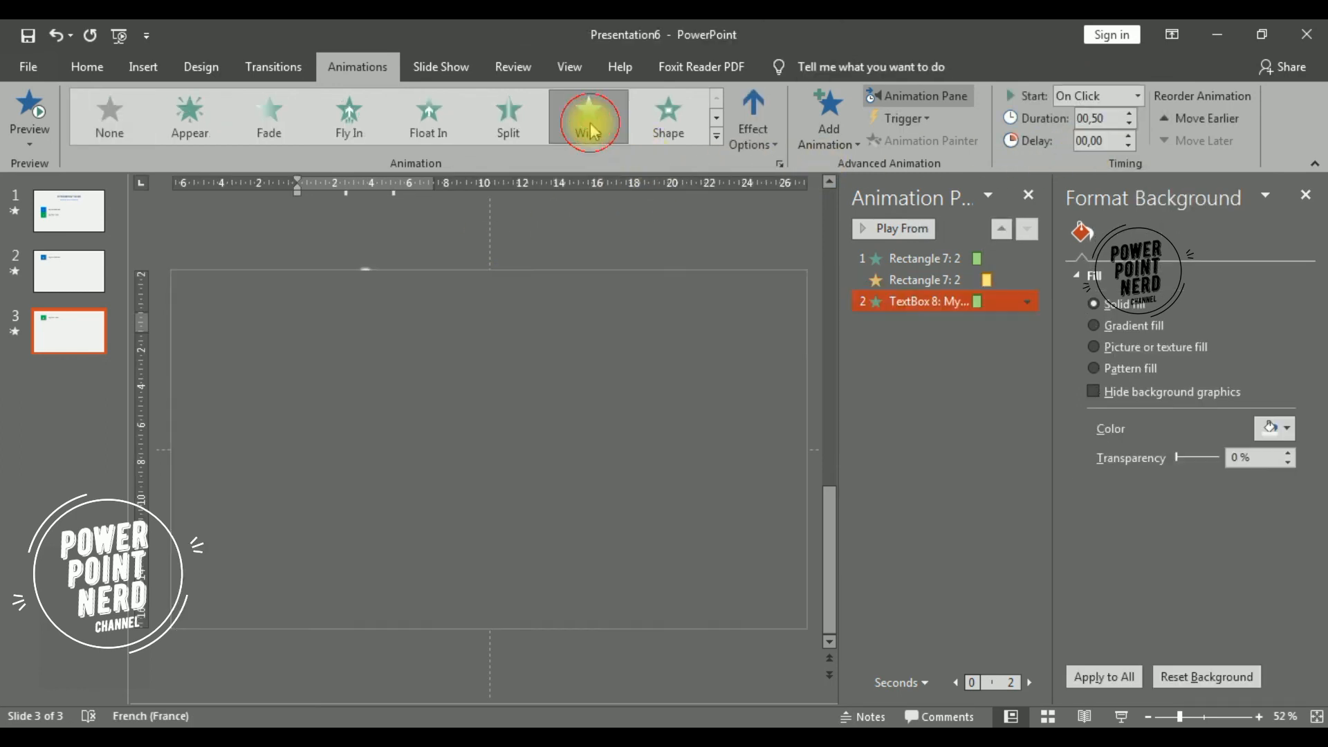
left_click(754, 132)
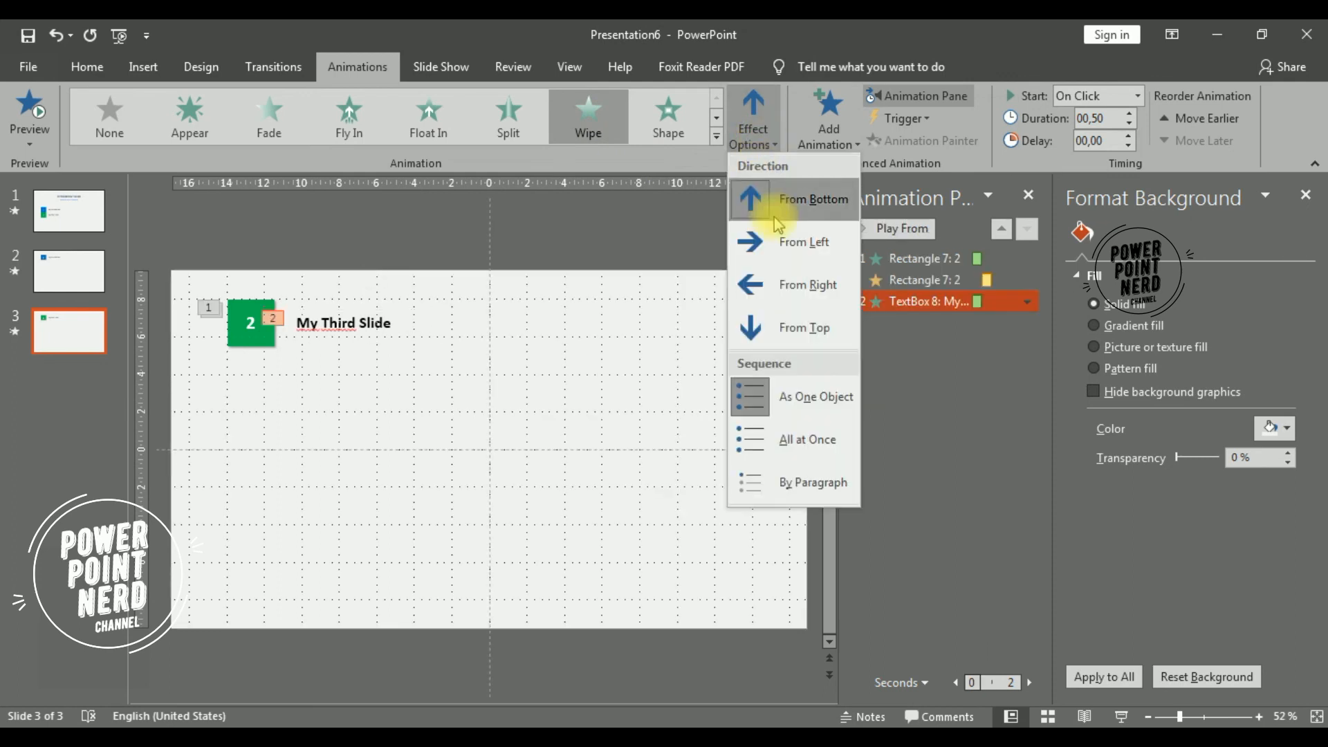
left_click(771, 239)
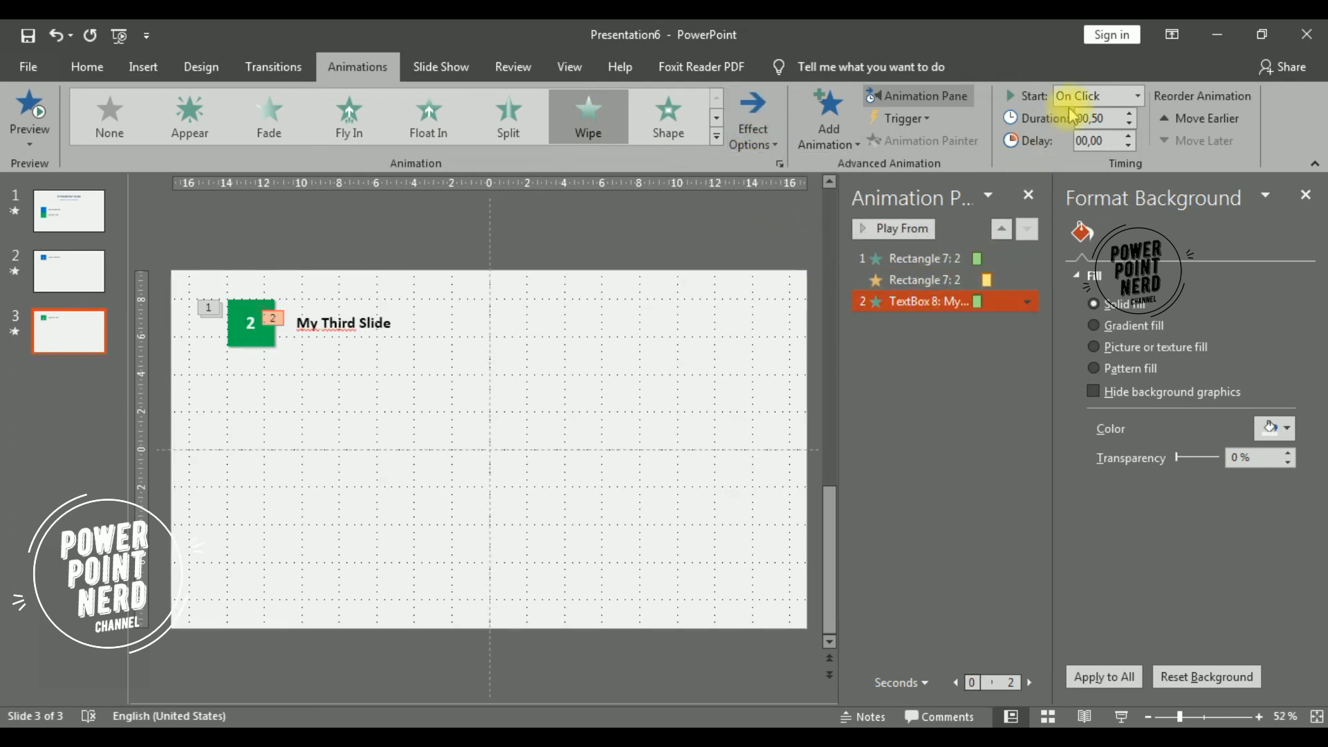
left_click(1072, 96)
left_click(1089, 139)
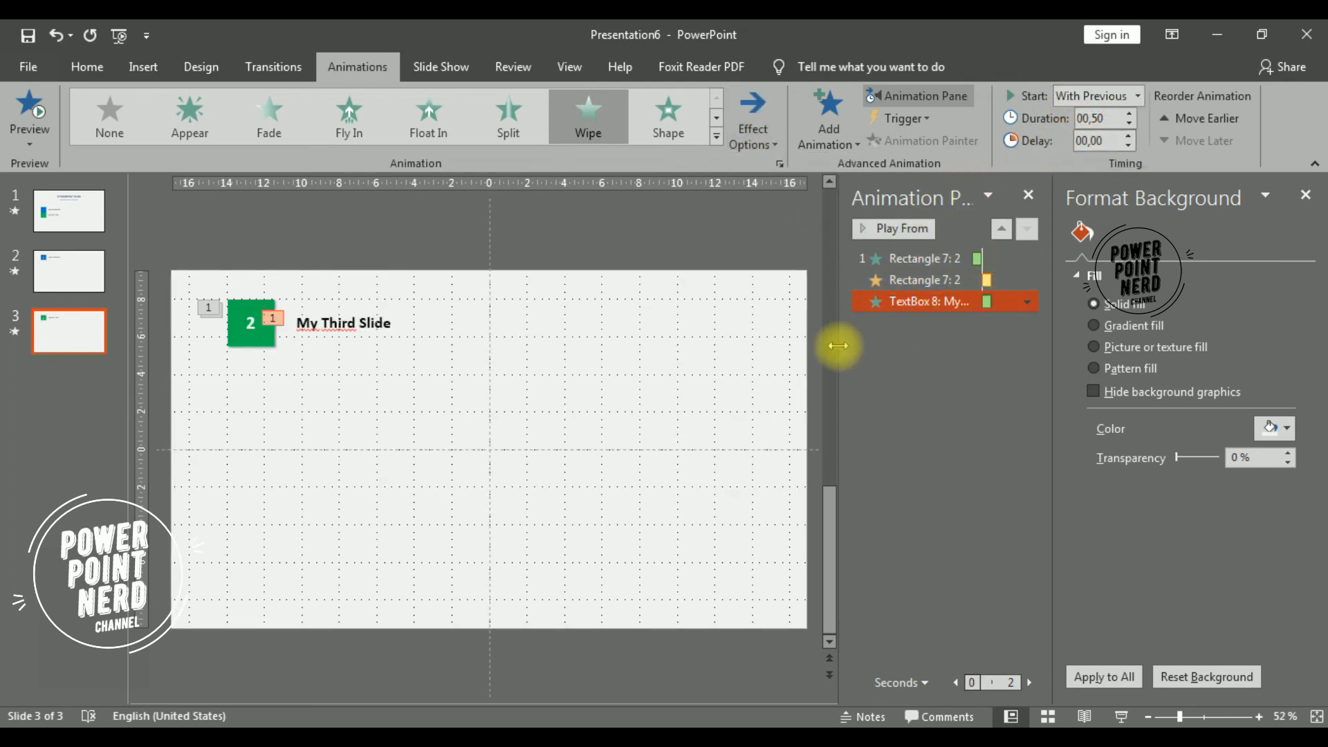
left_click(724, 443)
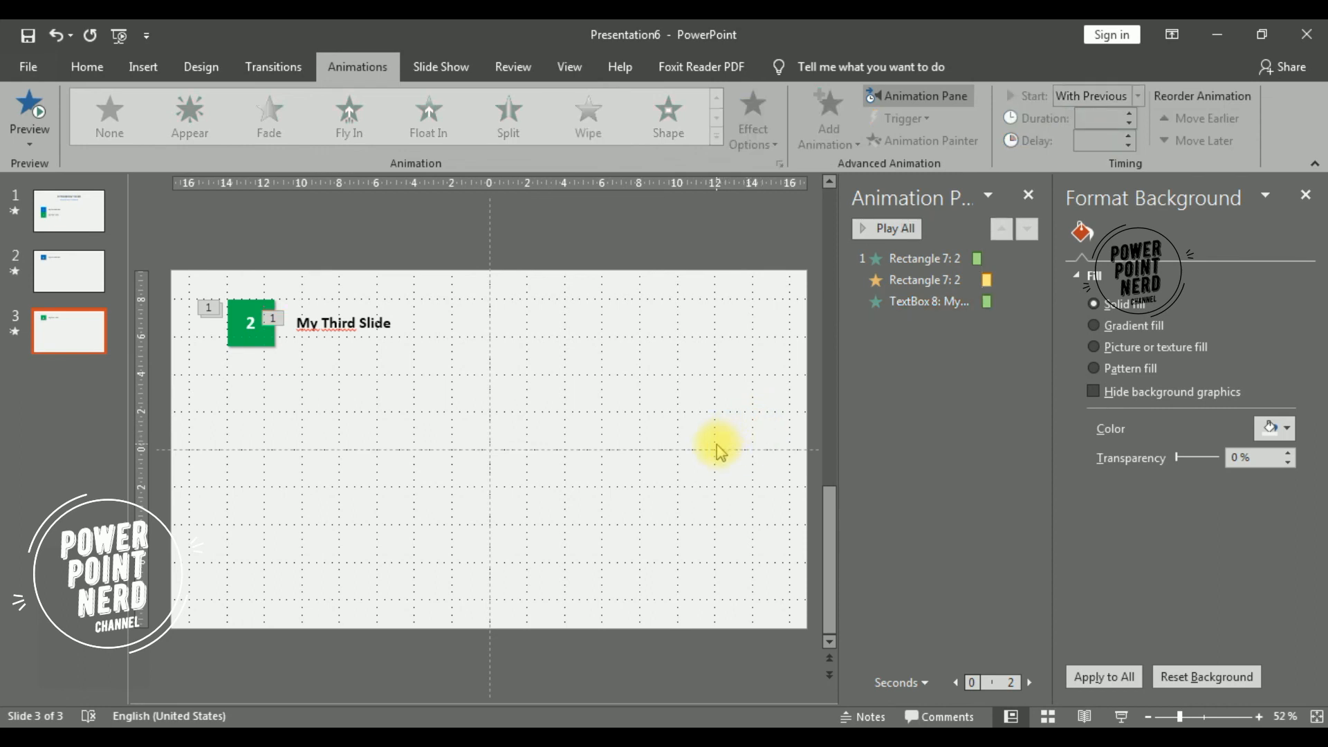
Step: Play the slide show from slide 1 through all three slides to check the animations and transitions, and exit at the end
left_click(72, 270)
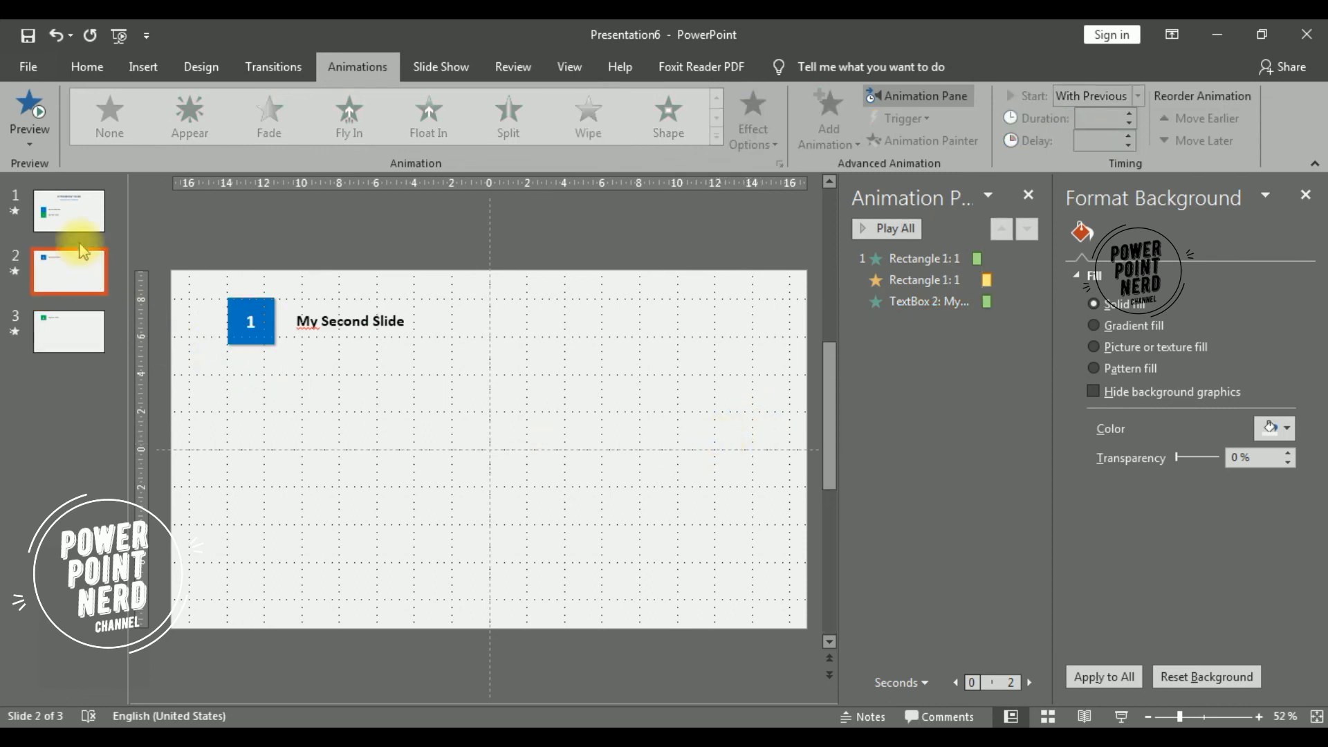
left_click(77, 214)
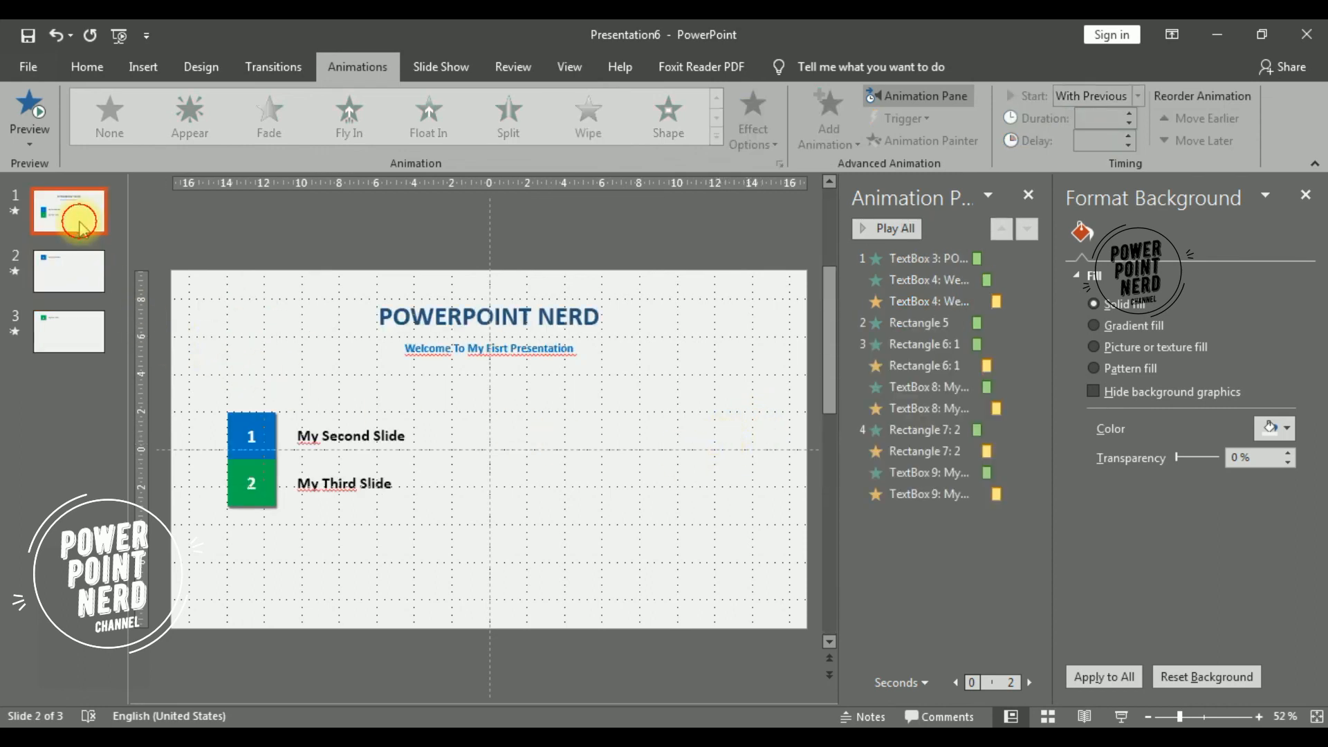
left_click(119, 36)
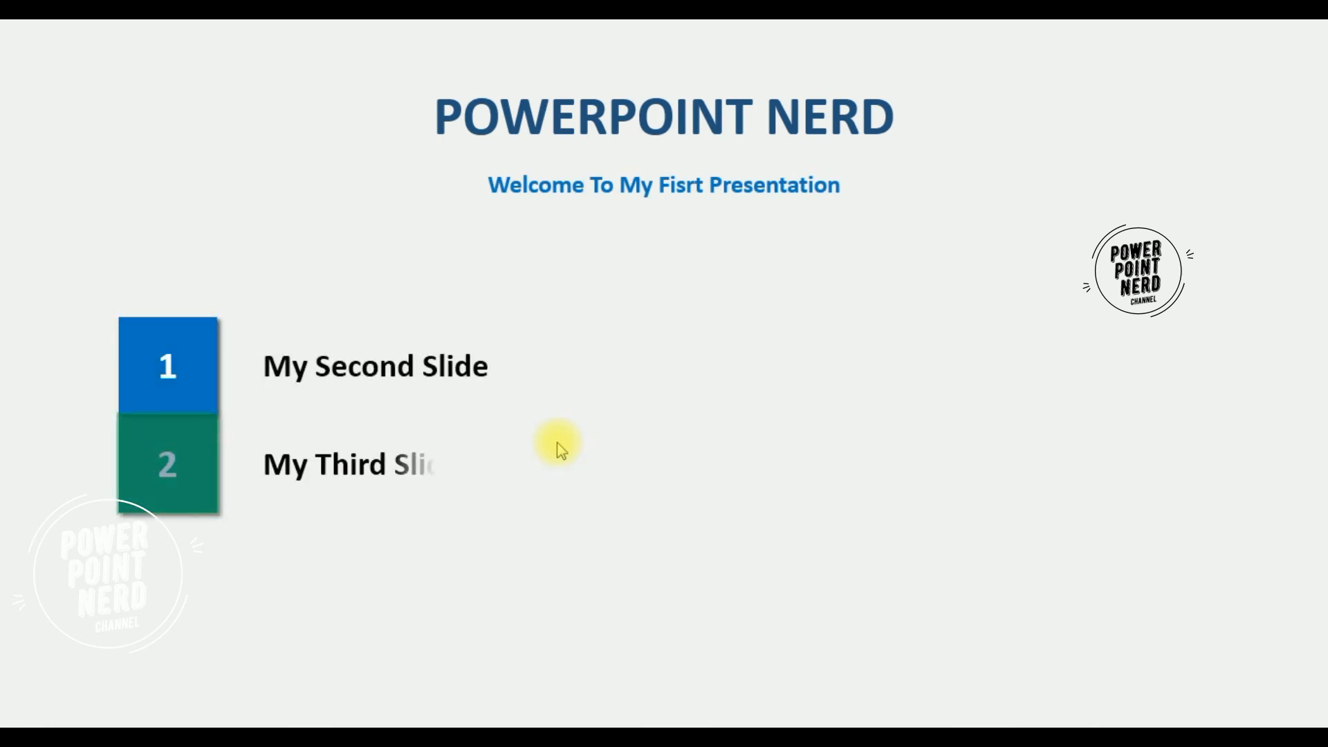
left_click(558, 442)
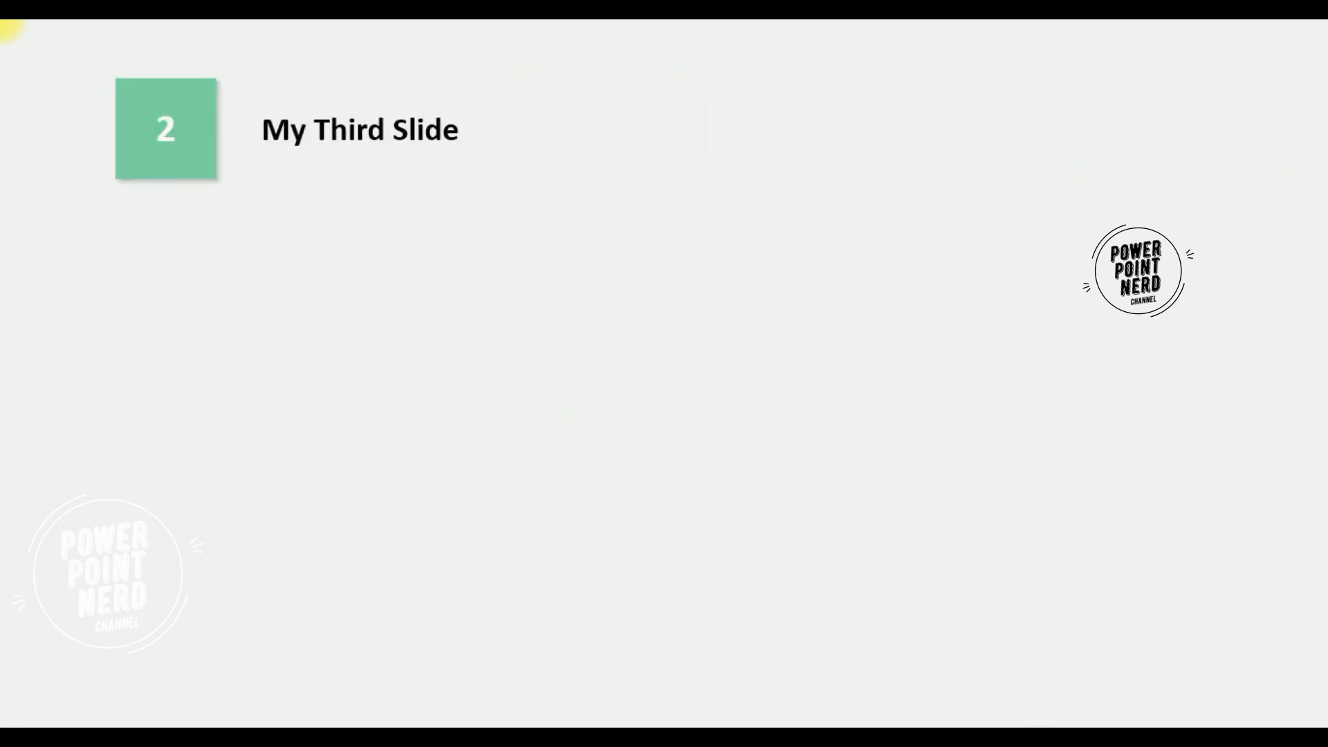
left_click(557, 442)
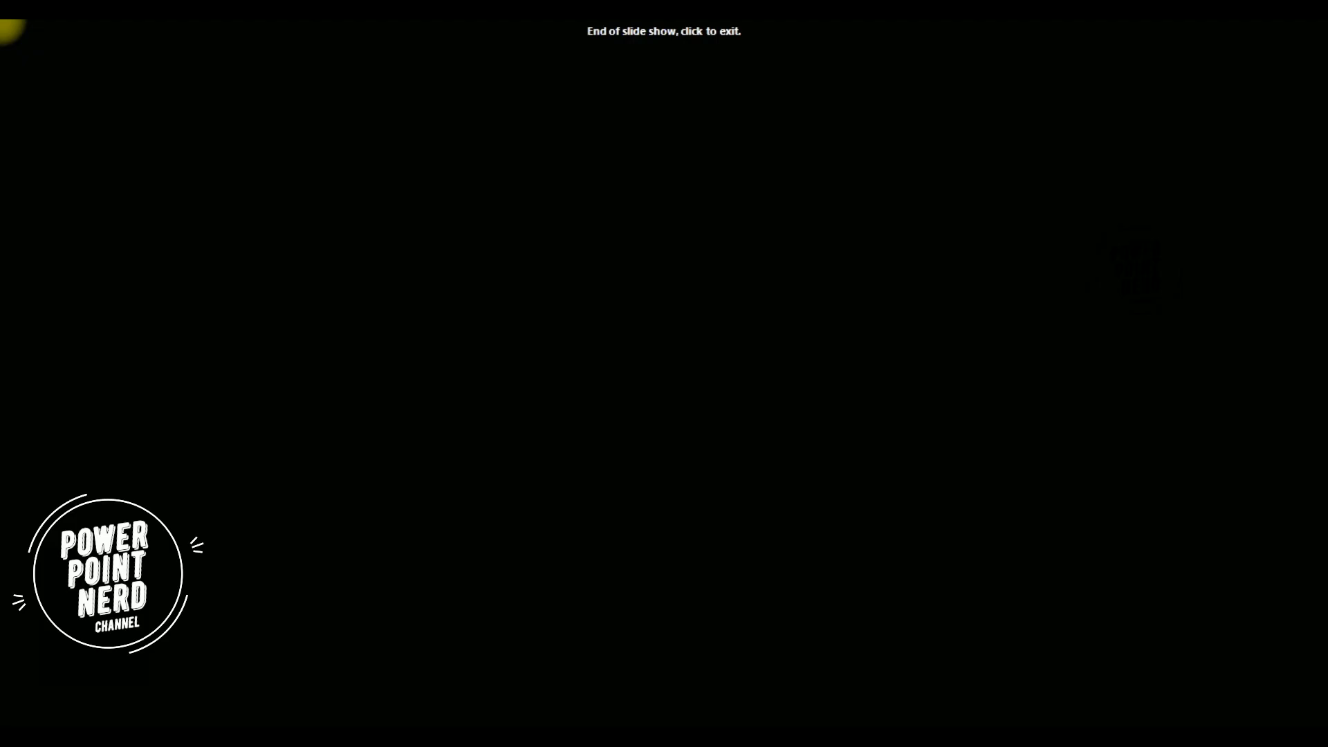
left_click(558, 444)
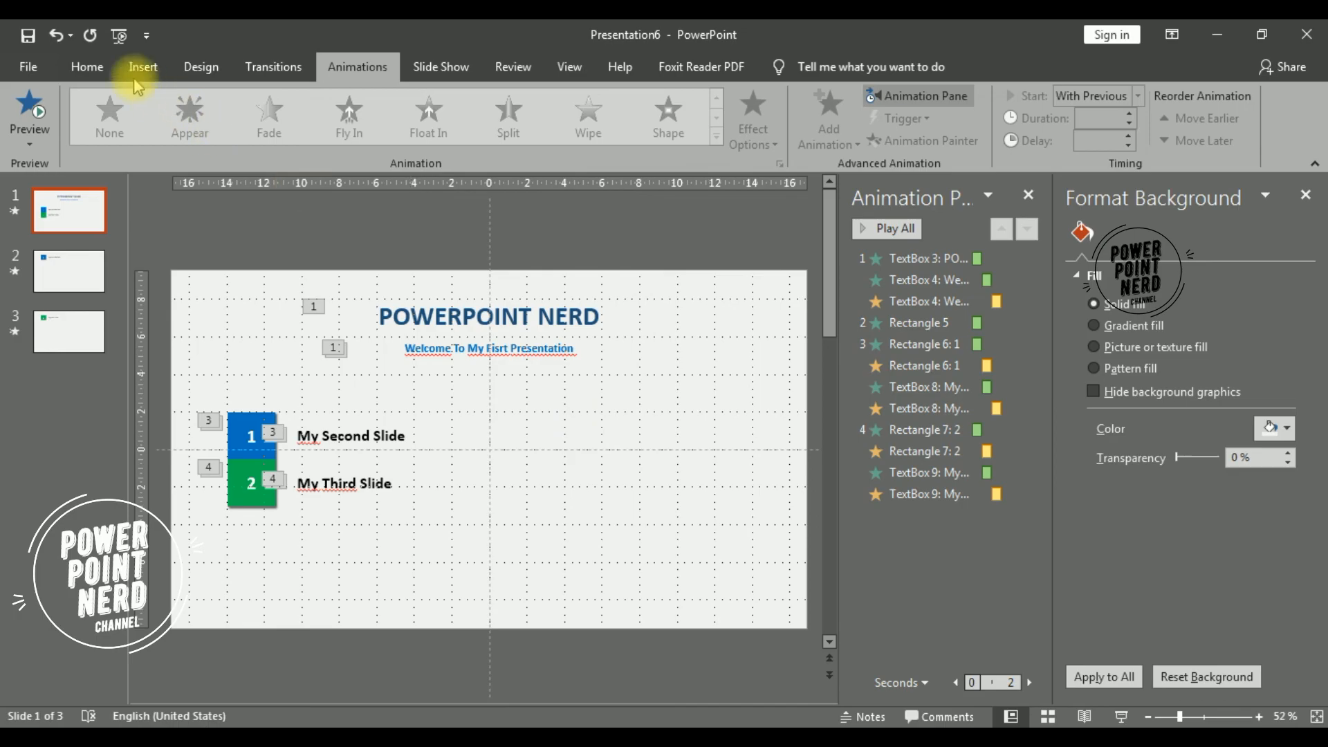
Step: Restart the slide show from the first slide to review the animations again
left_click(117, 35)
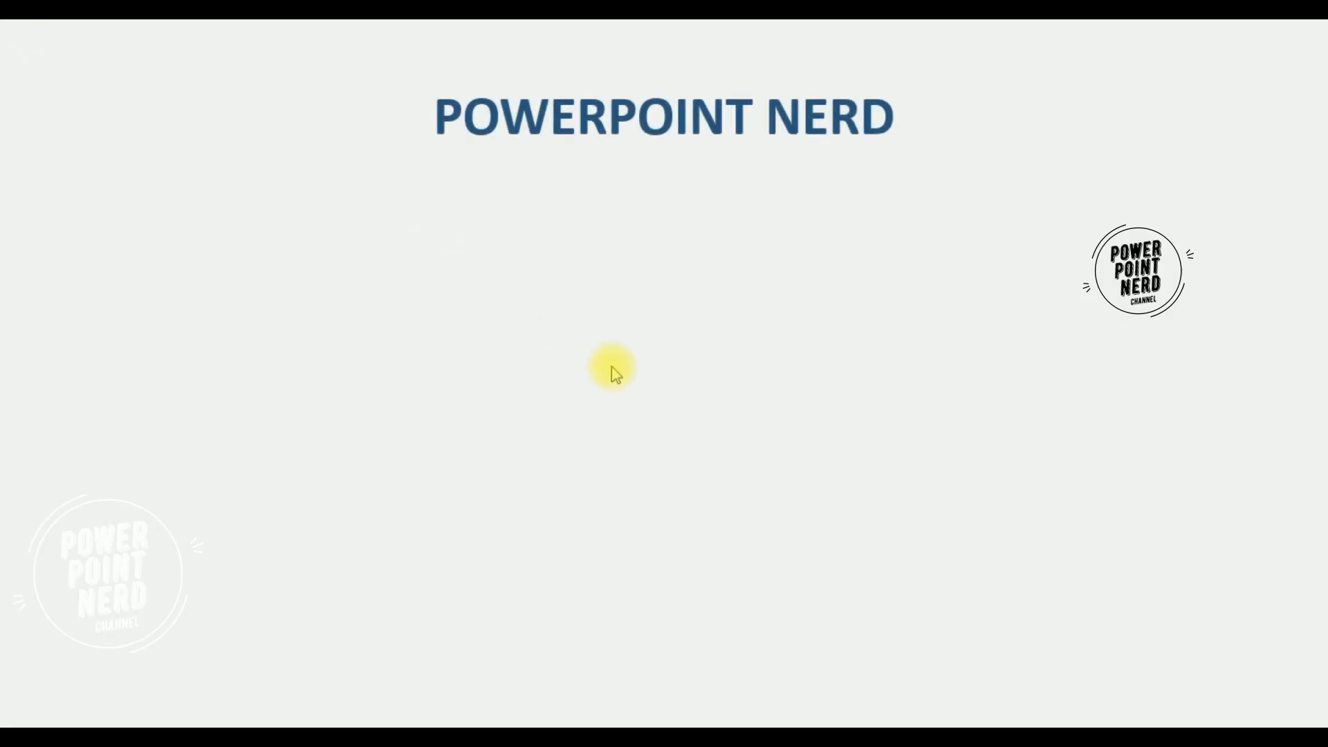